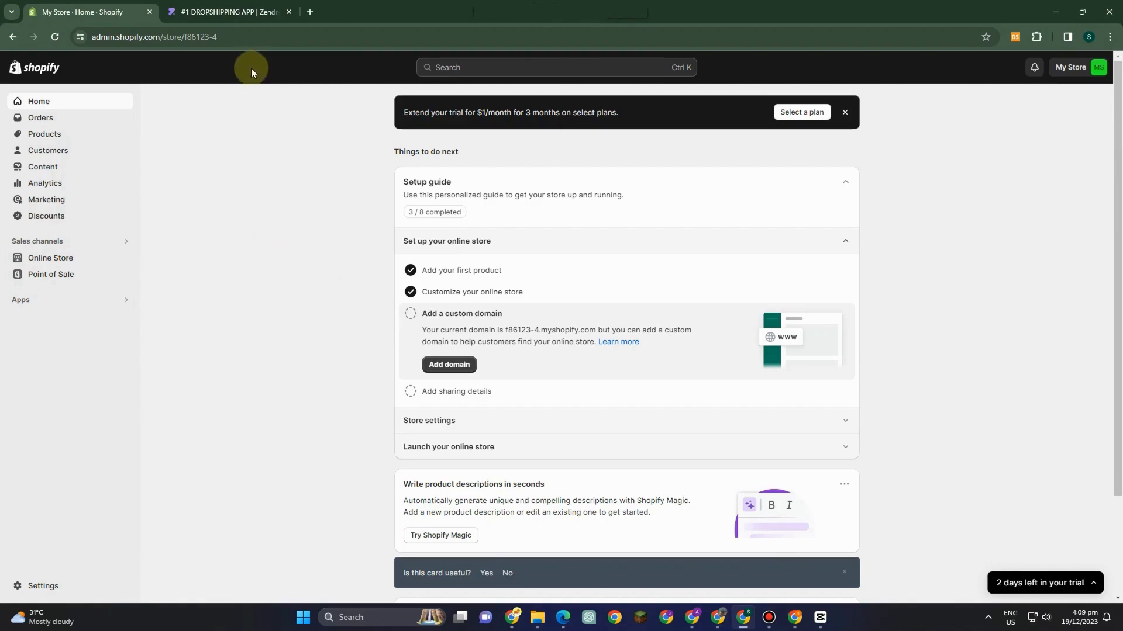
Switch to the Zendrop website and review its landing page, covering features, benefits, fast shipping, testimonials and FAQs
left_click(231, 12)
scroll(801, 292, "down", 14)
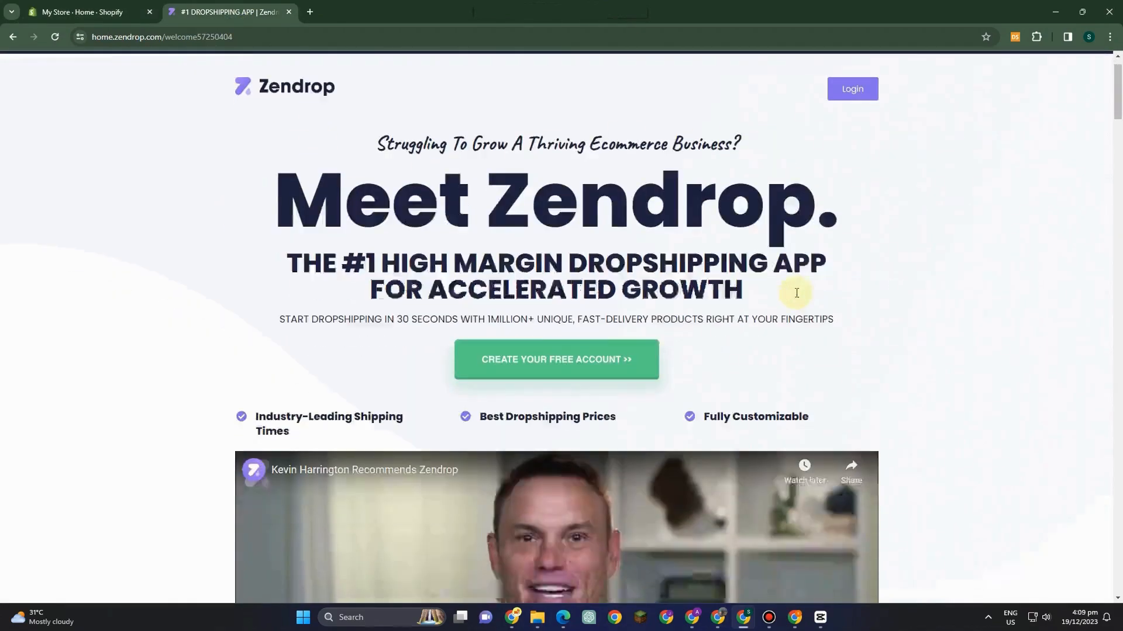
scroll(1035, 342, "down", 8)
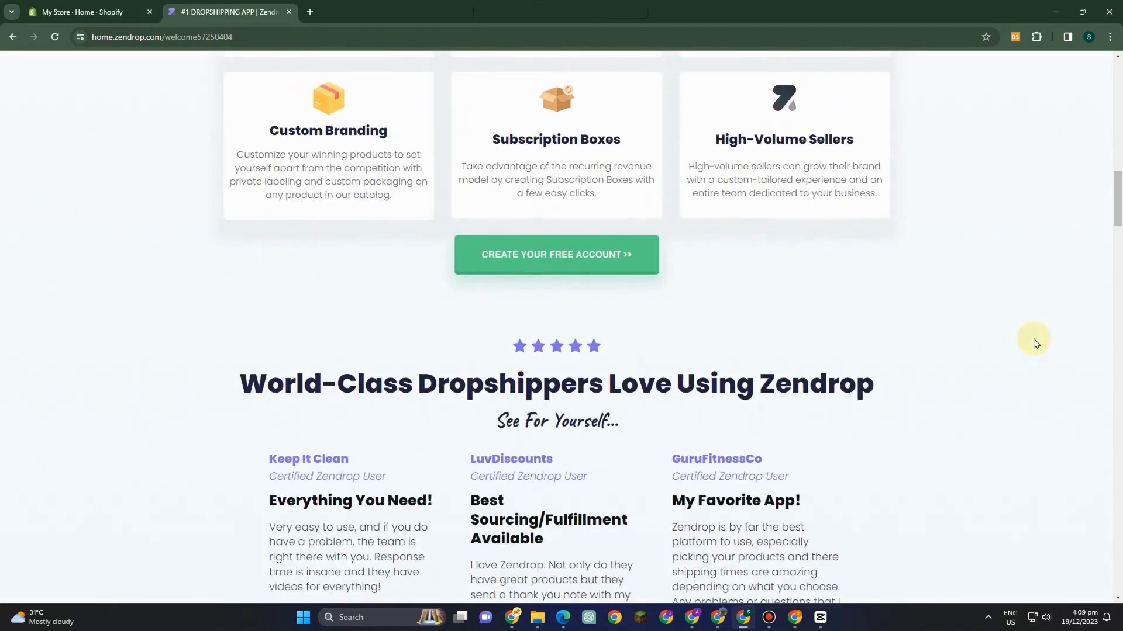
scroll(1005, 362, "down", 10)
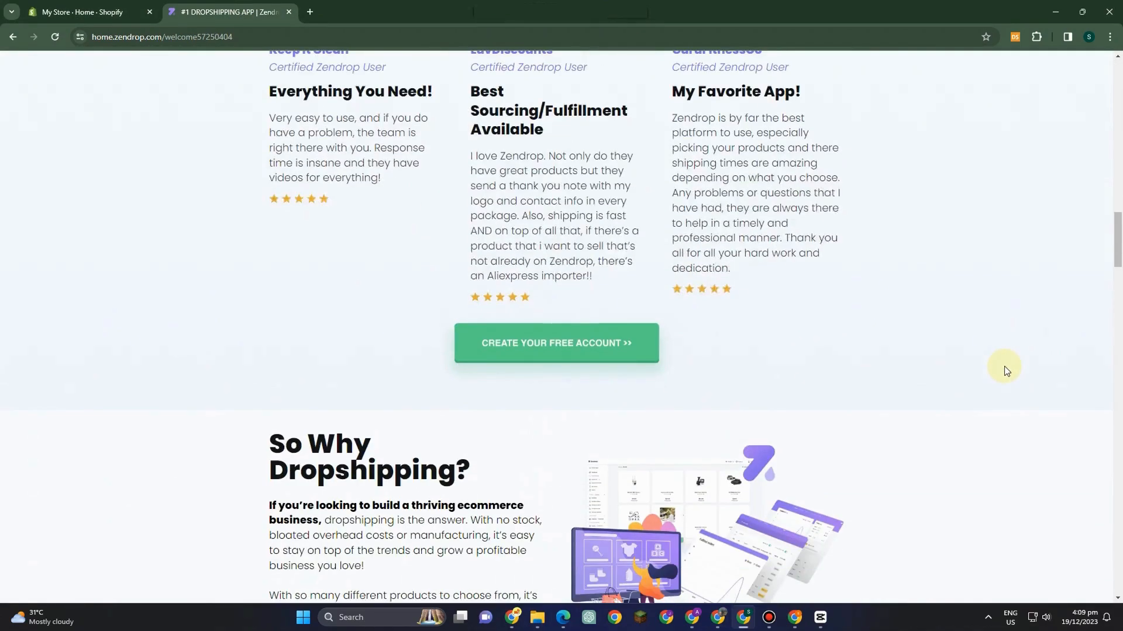
scroll(1004, 367, "down", 12)
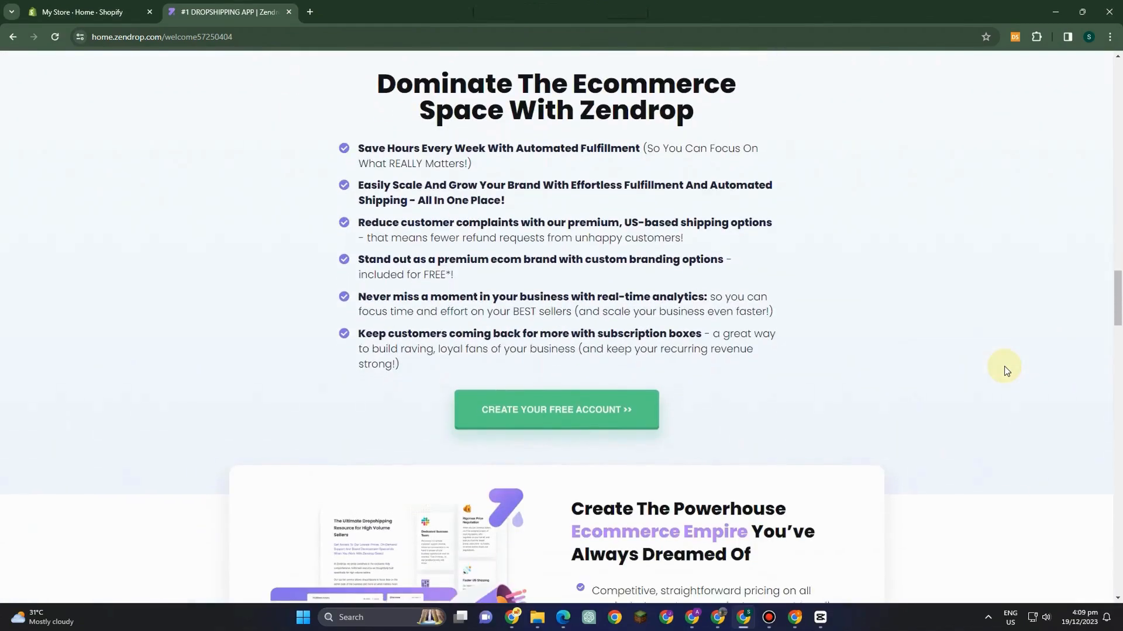
scroll(1004, 369, "down", 11)
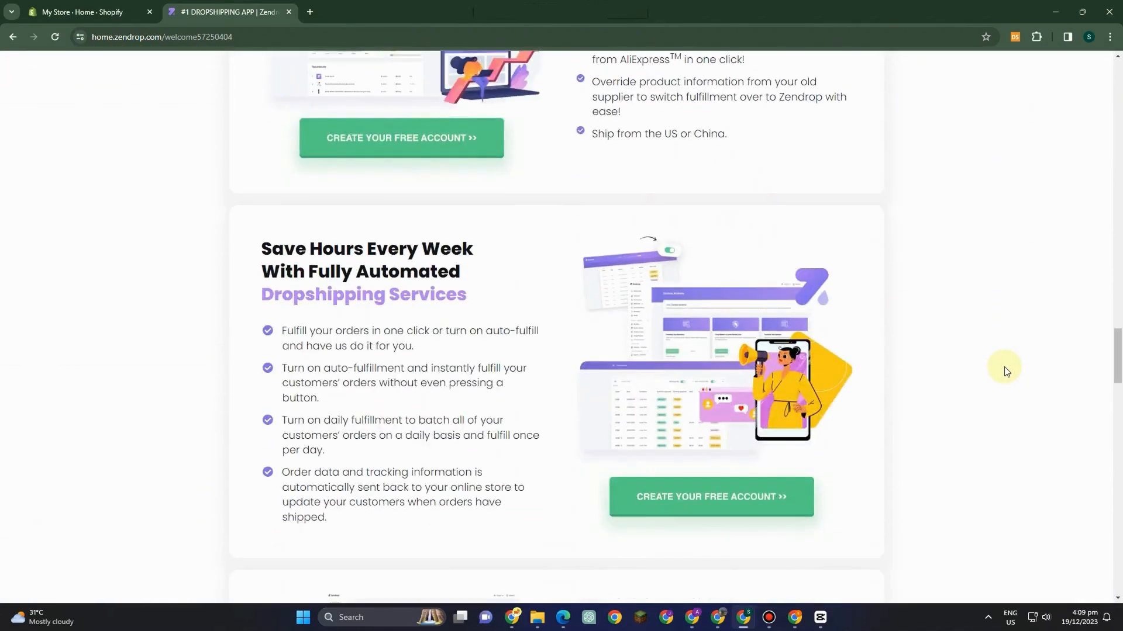
scroll(757, 281, "down", 8)
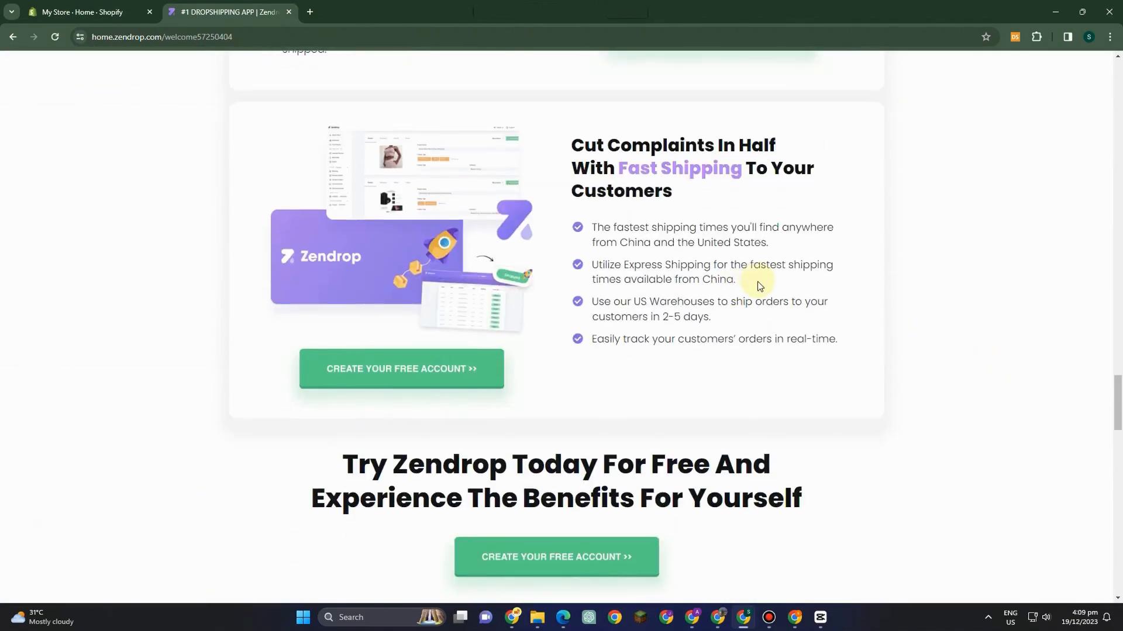
scroll(761, 317, "down", 7)
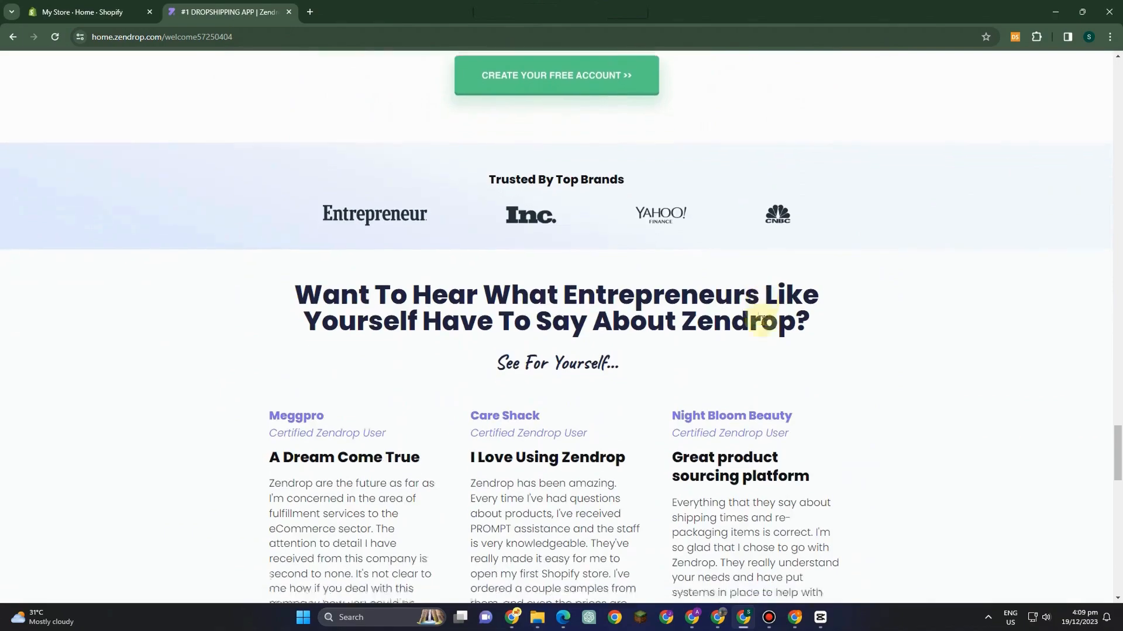
scroll(853, 393, "down", 10)
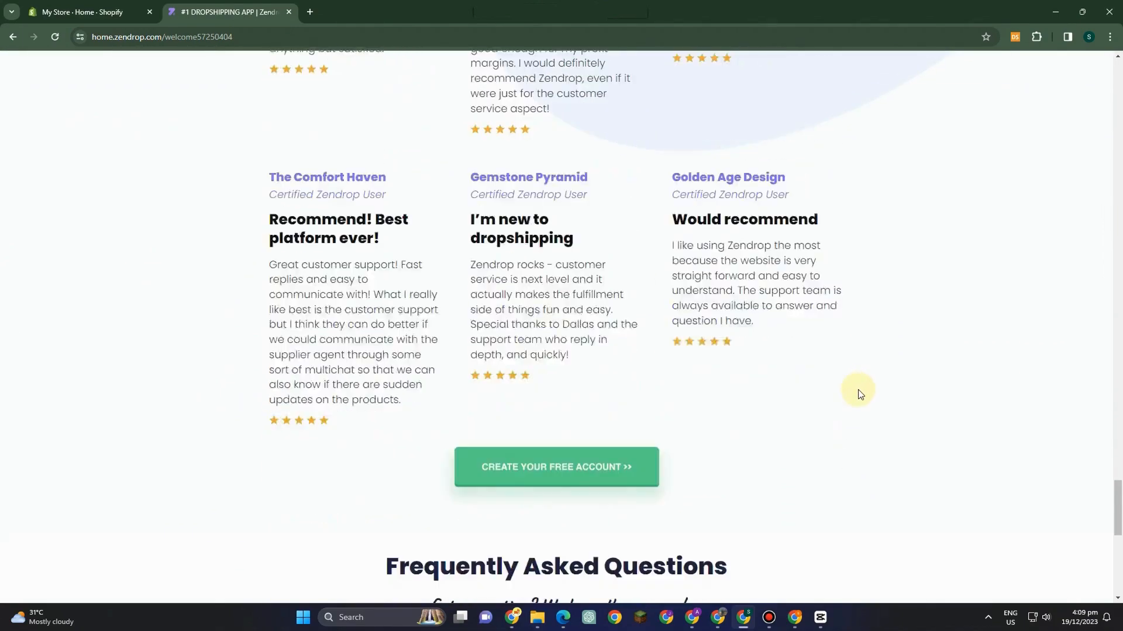
scroll(877, 398, "down", 2)
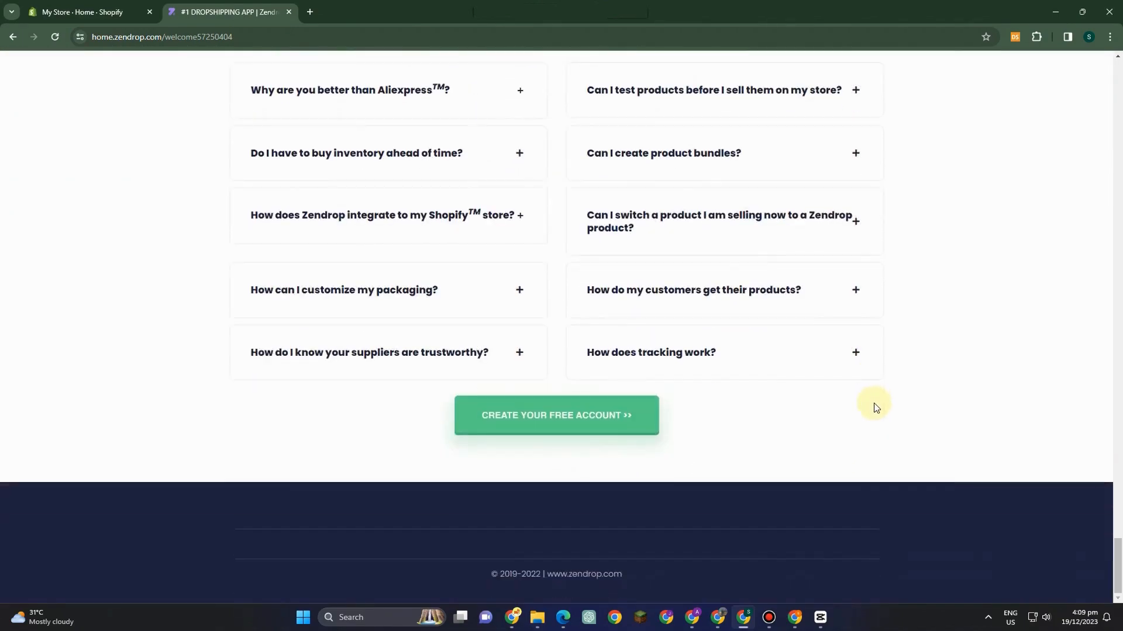
scroll(875, 403, "up", 15)
scroll(879, 414, "up", 20)
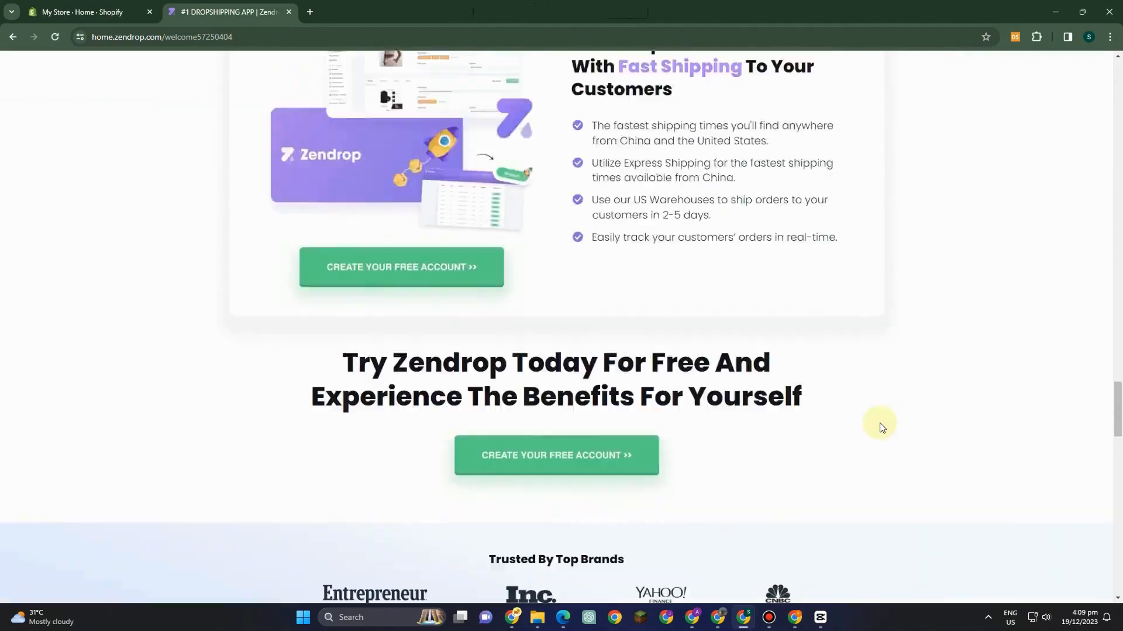
scroll(877, 424, "up", 15)
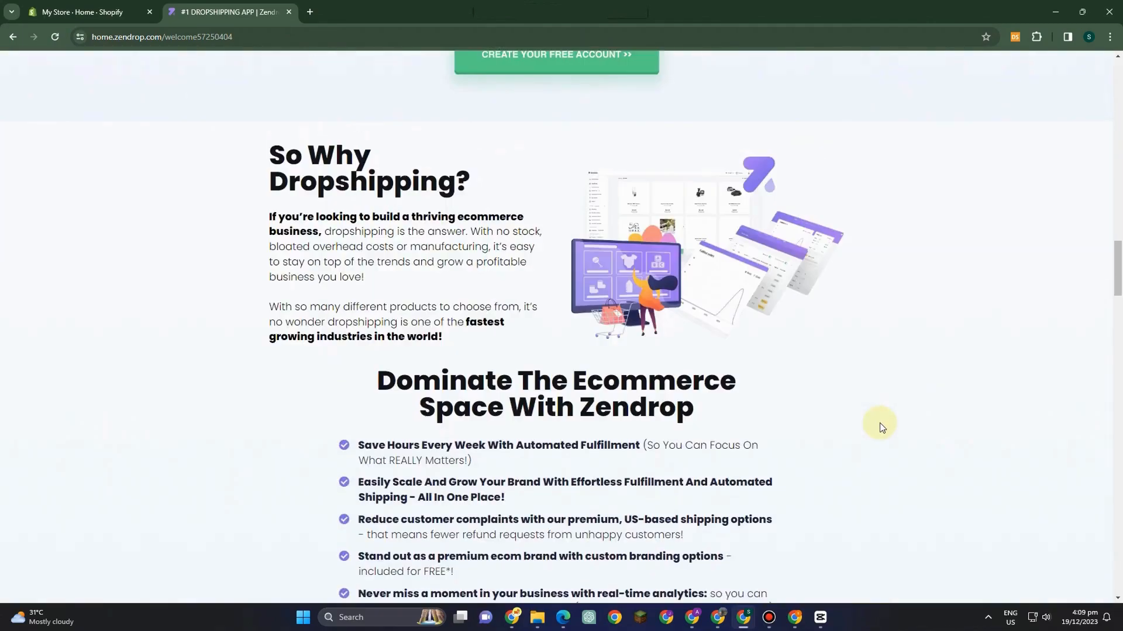
scroll(866, 420, "up", 10)
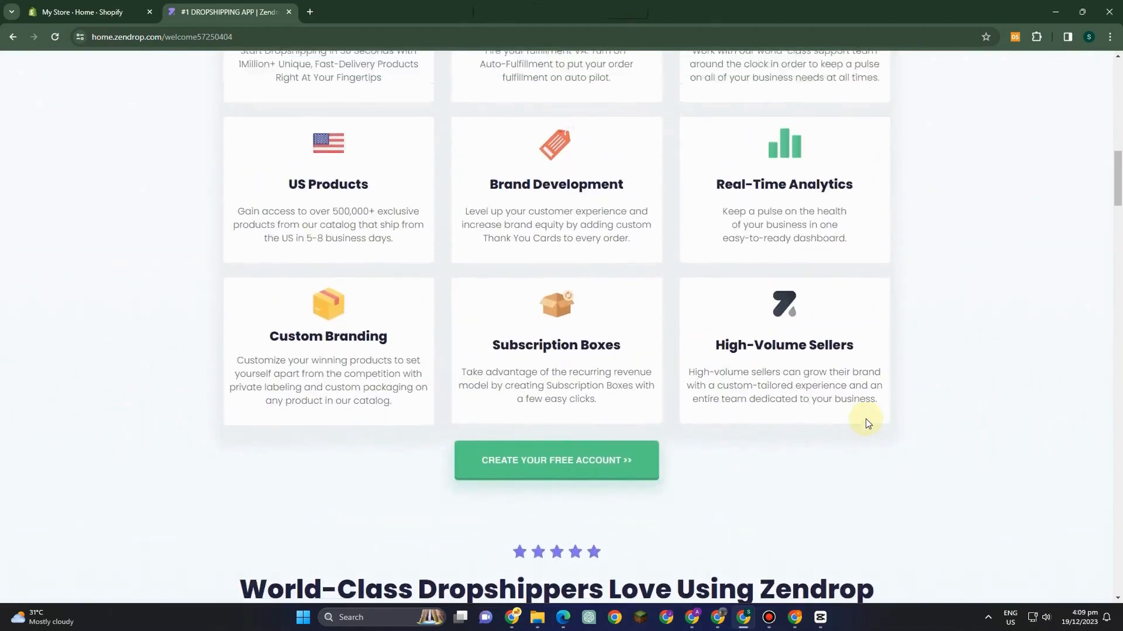
scroll(860, 454, "down", 6)
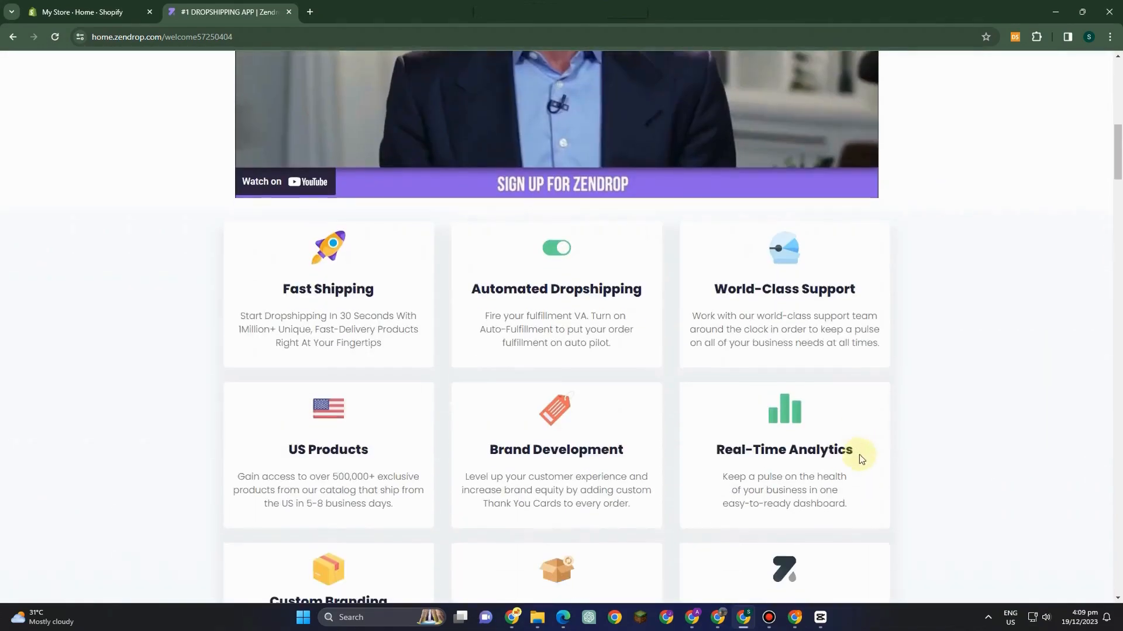
scroll(869, 479, "up", 8)
scroll(880, 427, "up", 5)
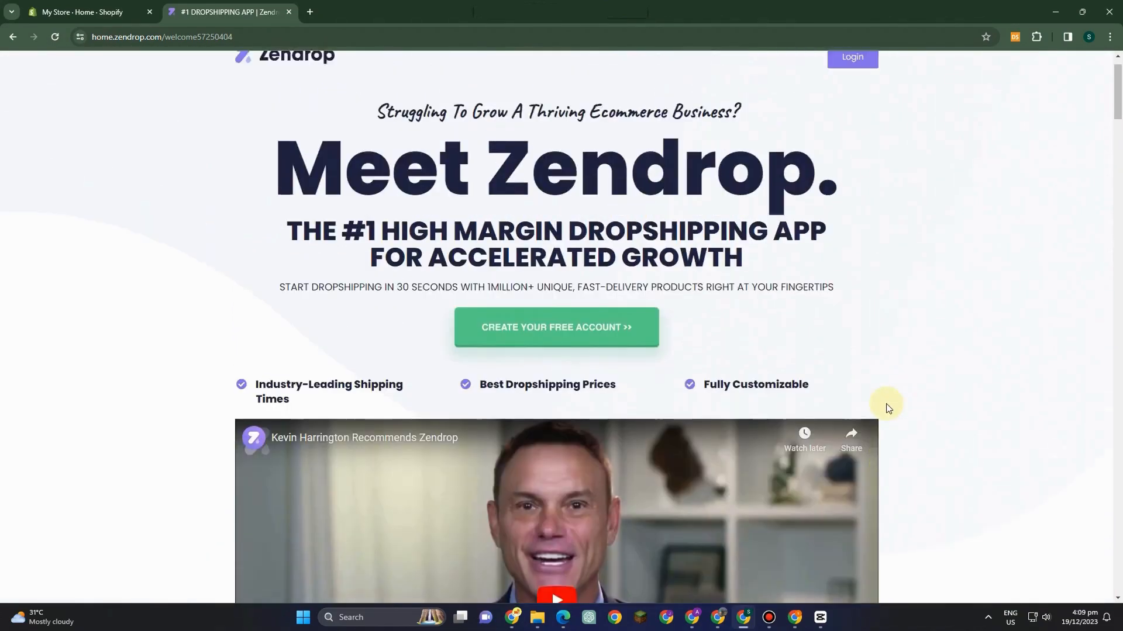
scroll(884, 409, "down", 8)
scroll(888, 430, "down", 15)
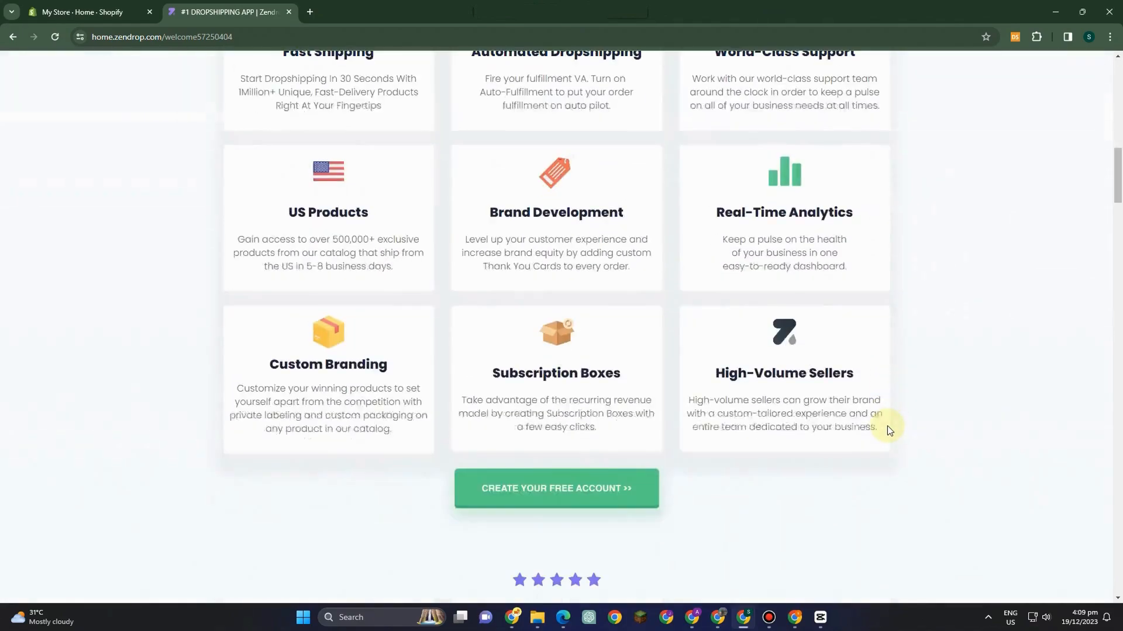
scroll(887, 430, "down", 10)
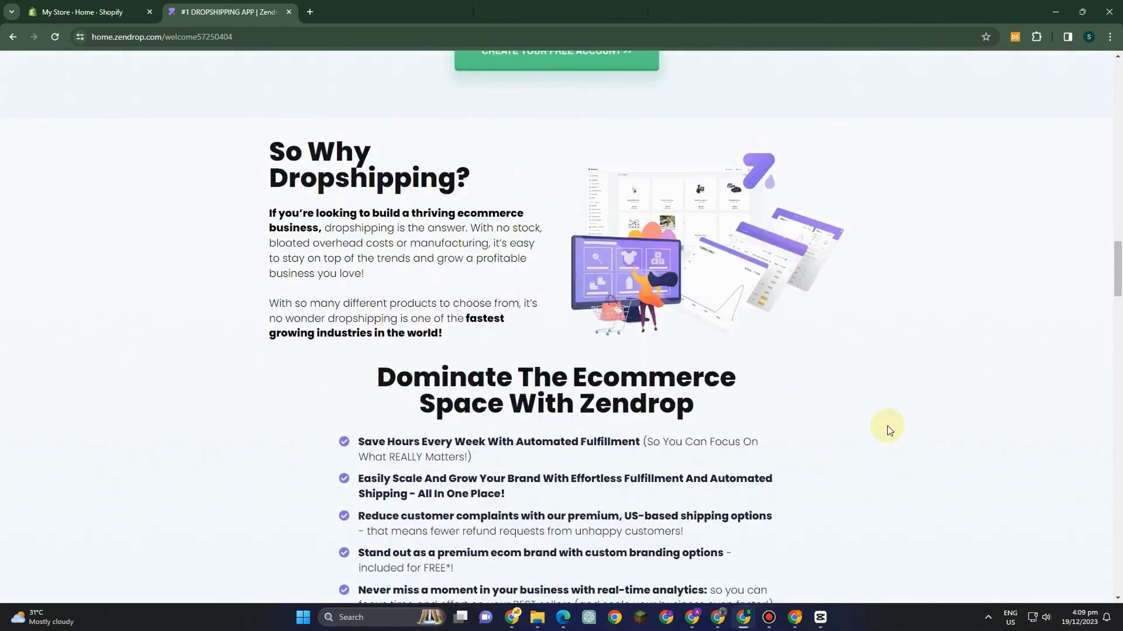
scroll(887, 428, "down", 13)
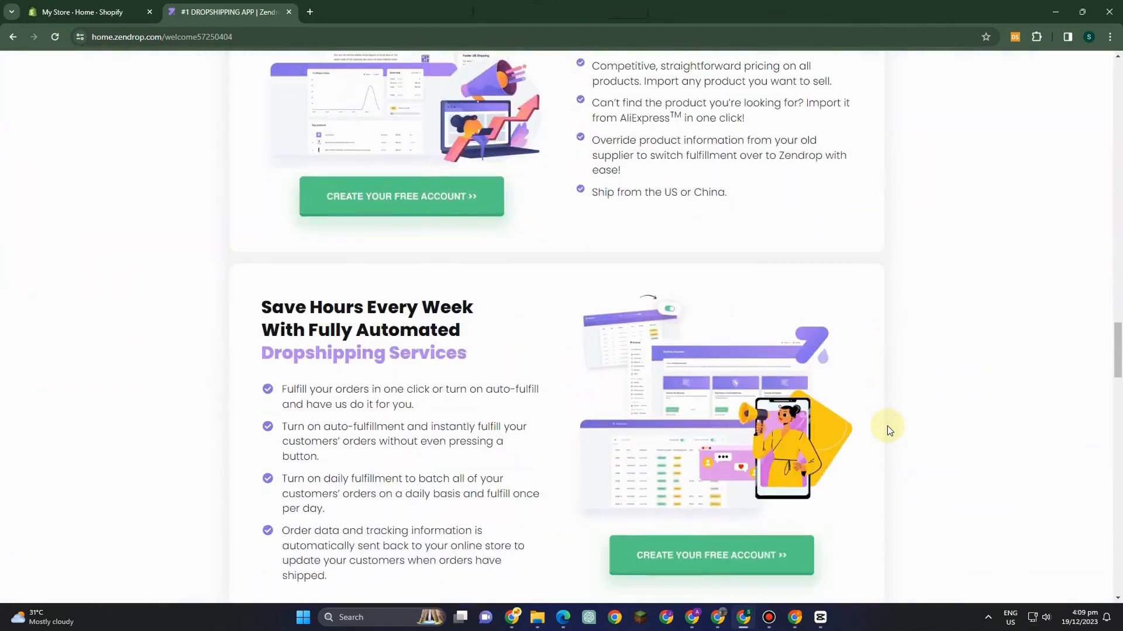
scroll(886, 426, "down", 8)
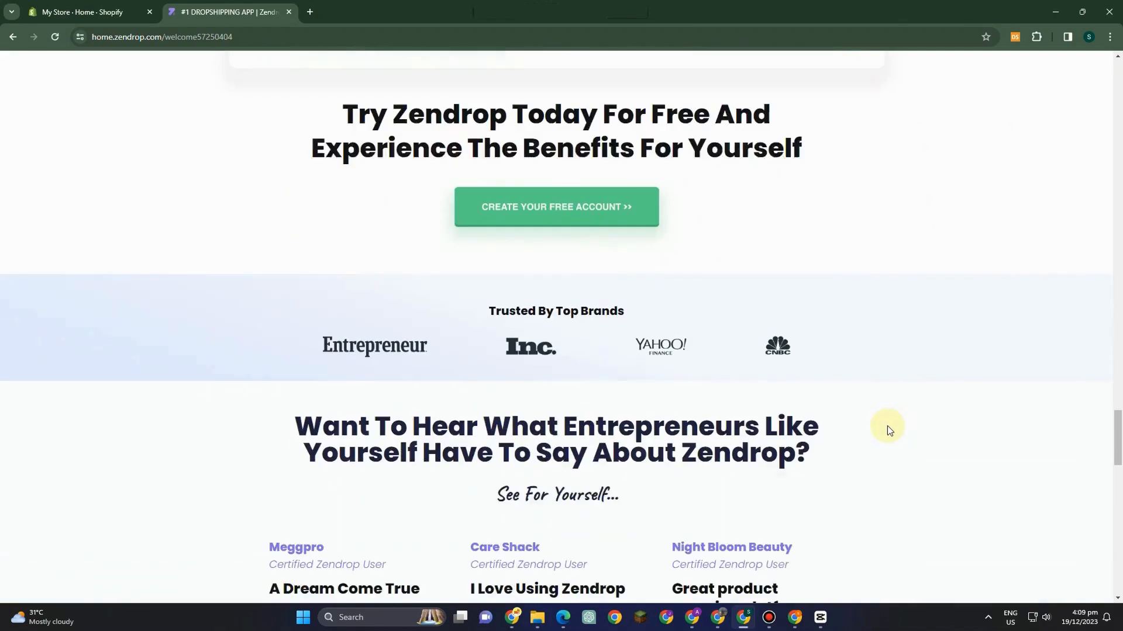
Switch to the Shopify admin to view the product list and blank new-product form, and return to the home page
left_click(45, 7)
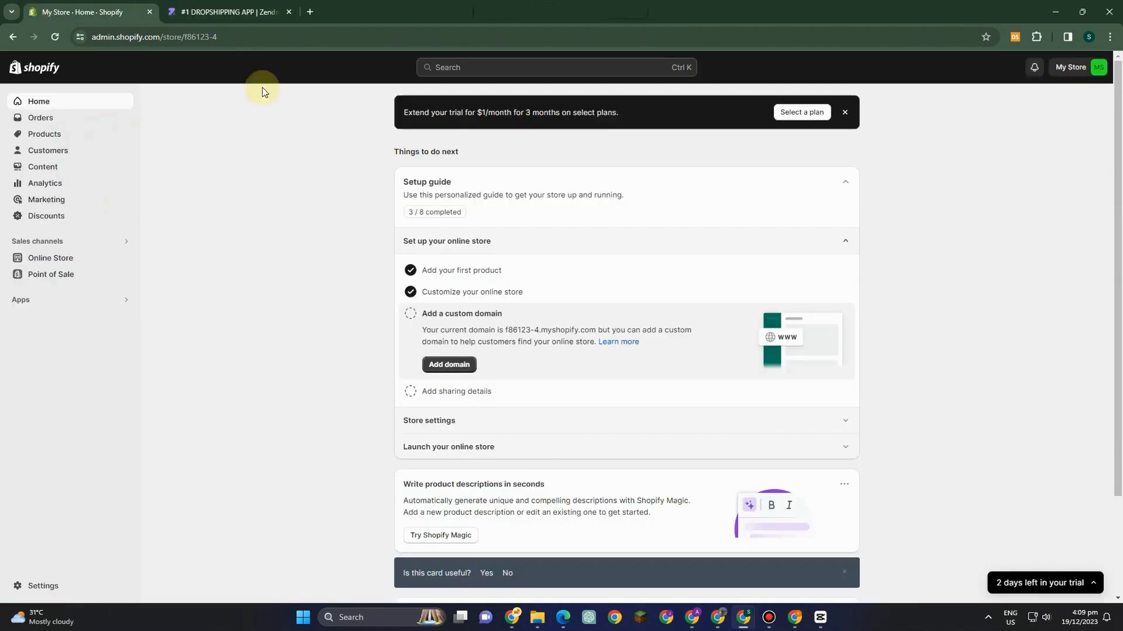
left_click(46, 139)
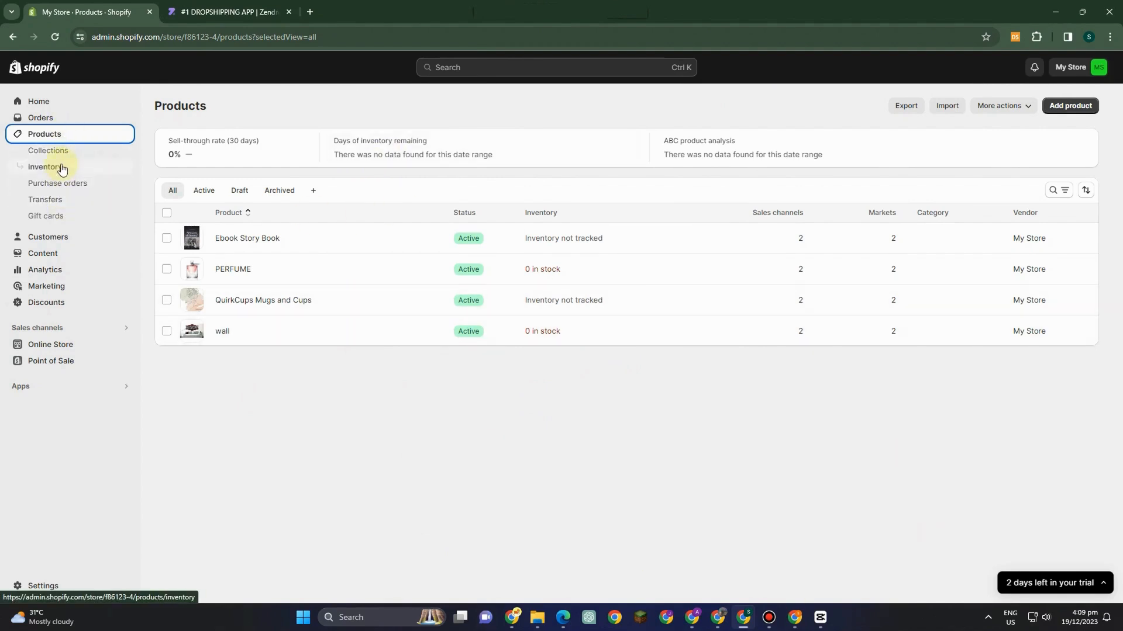
left_click(1070, 105)
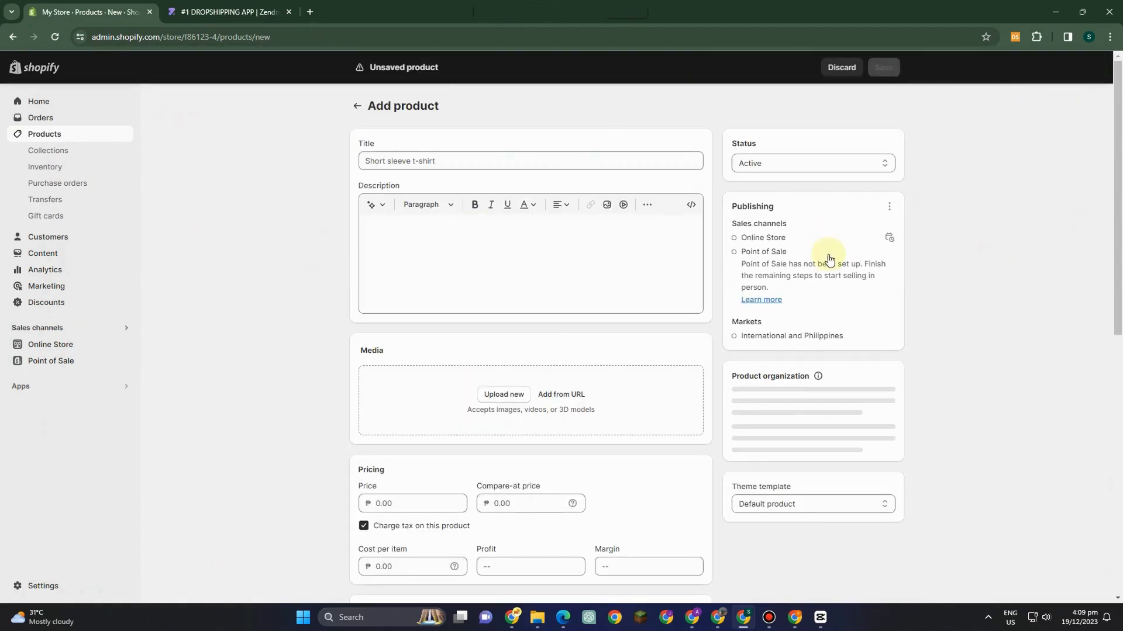
left_click(41, 101)
left_click(224, 11)
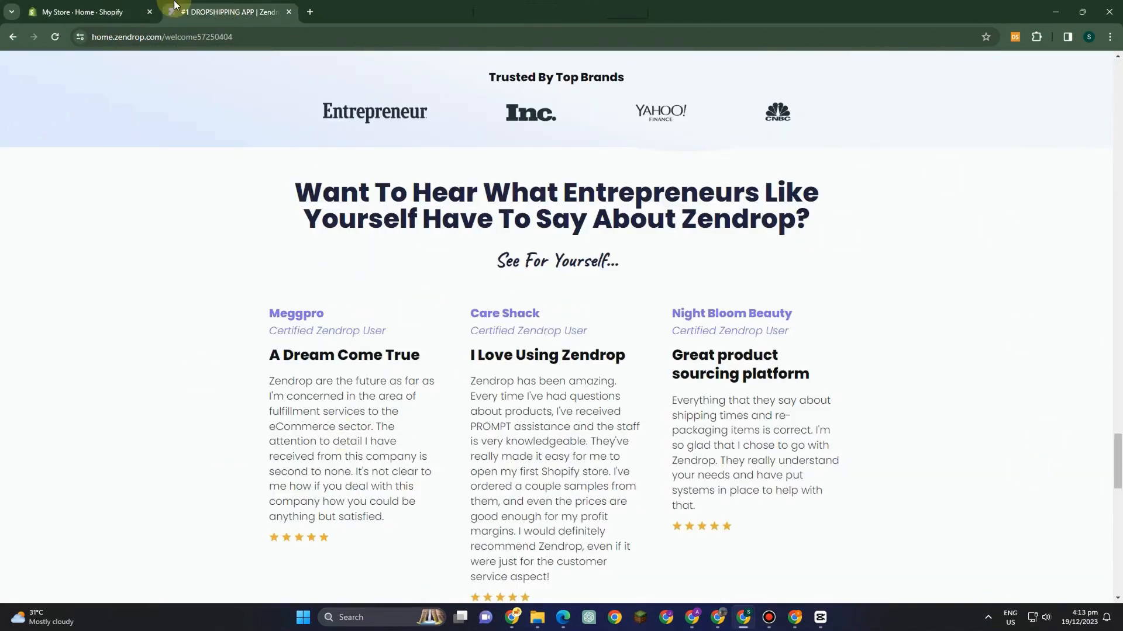
Search the Shopify App Store for "zendrop" from the store admin's app search
left_click(84, 7)
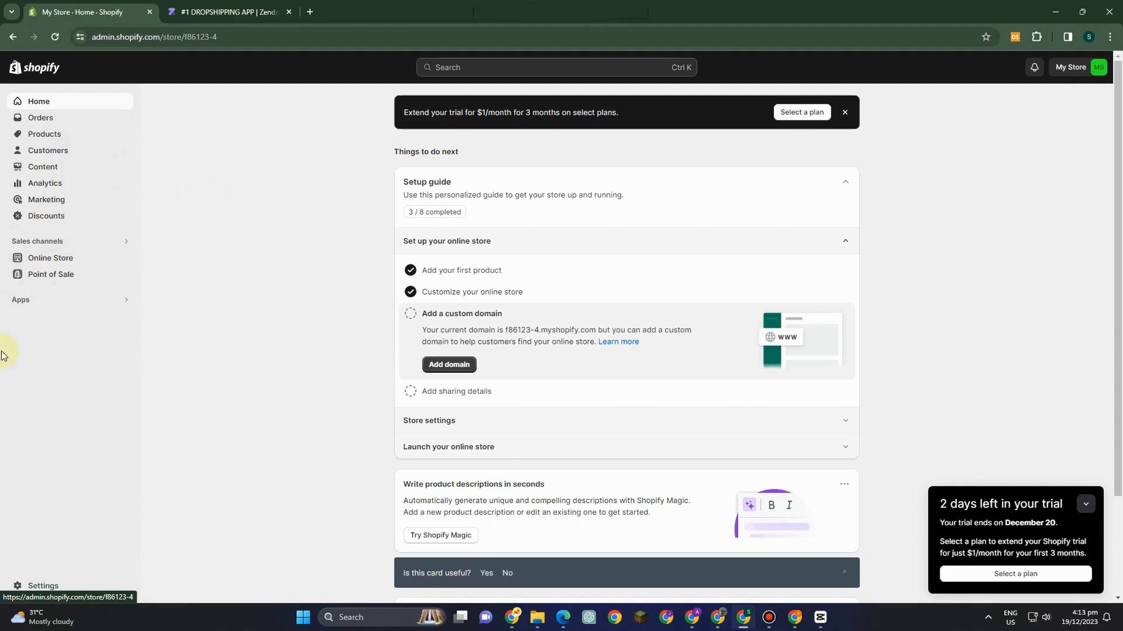
left_click(43, 301)
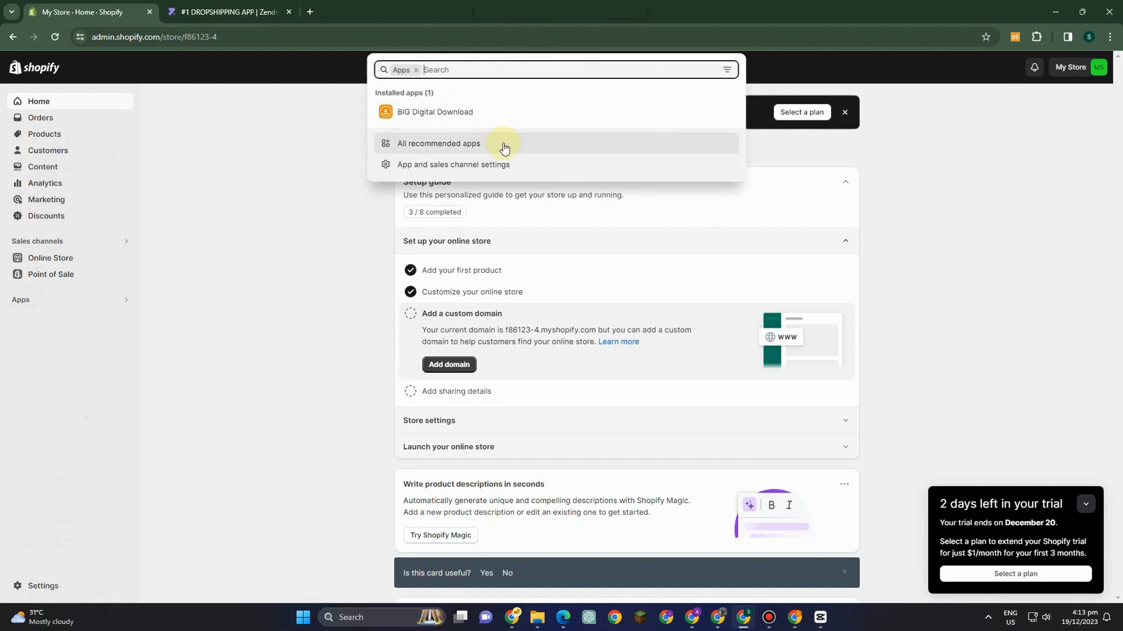
type("zen")
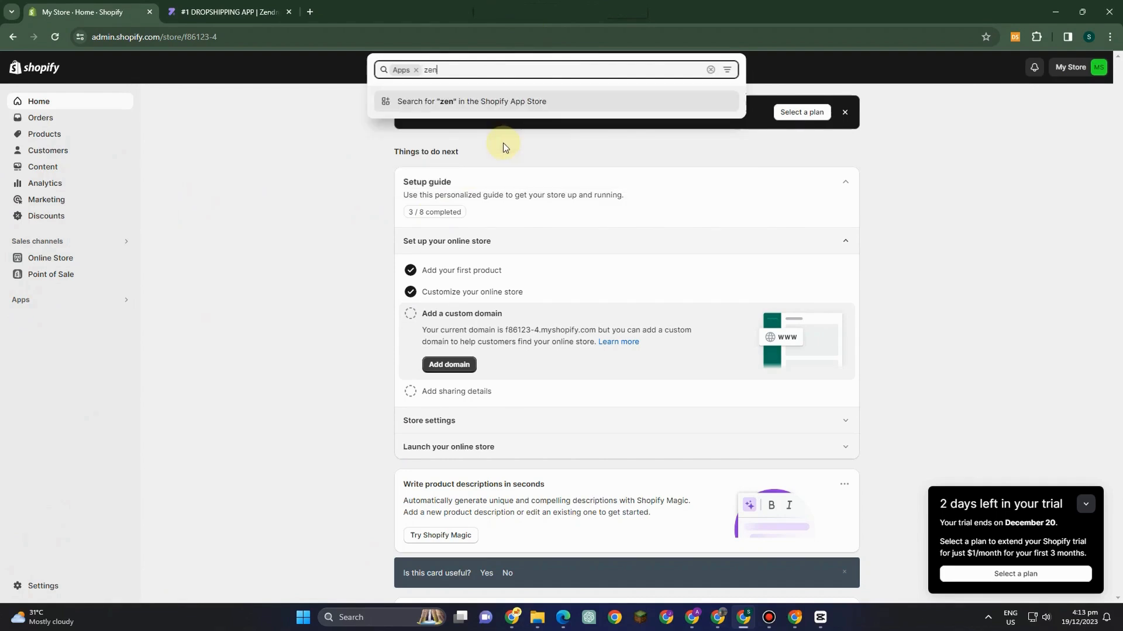
type("drop")
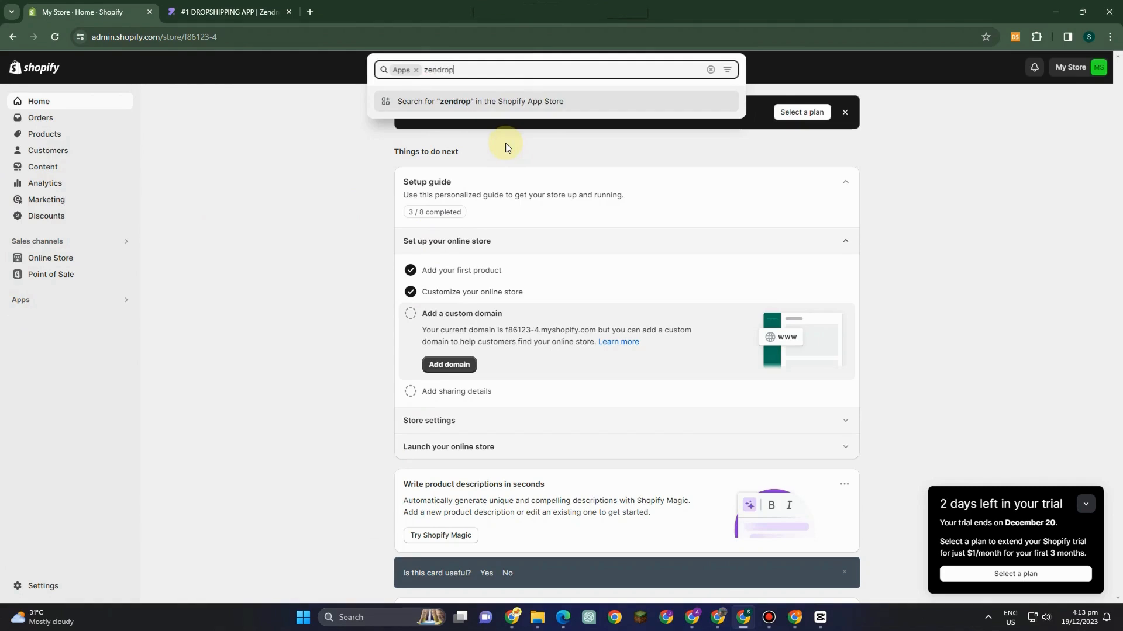
key("Return")
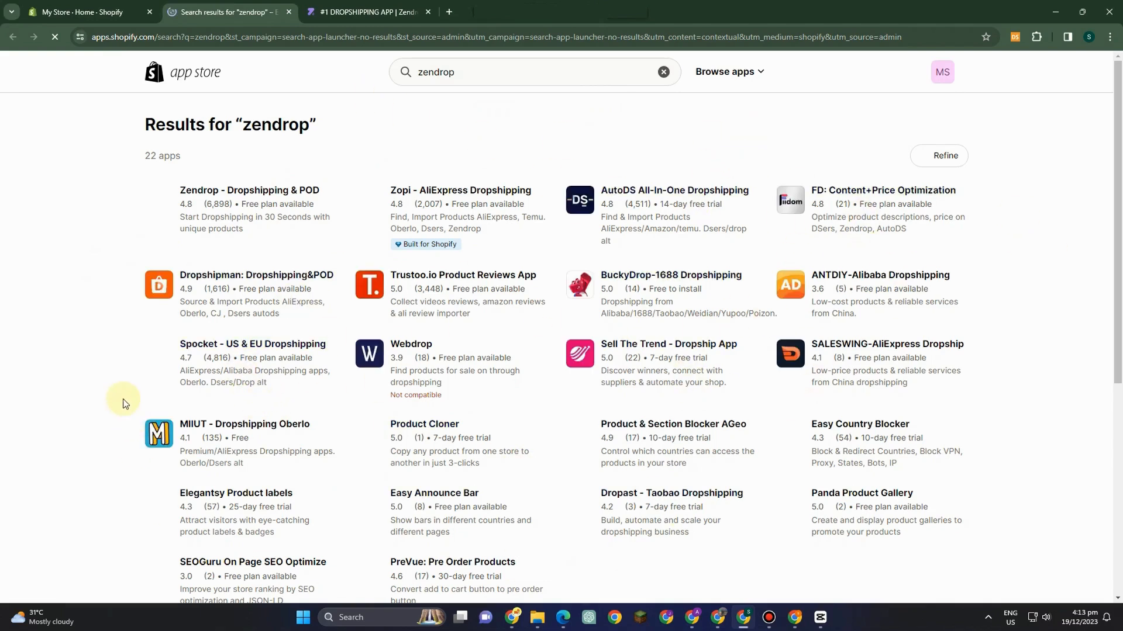
Install the Zendrop - Dropshipping & POD app on the store and complete the Zendrop account sign-up
left_click(291, 212)
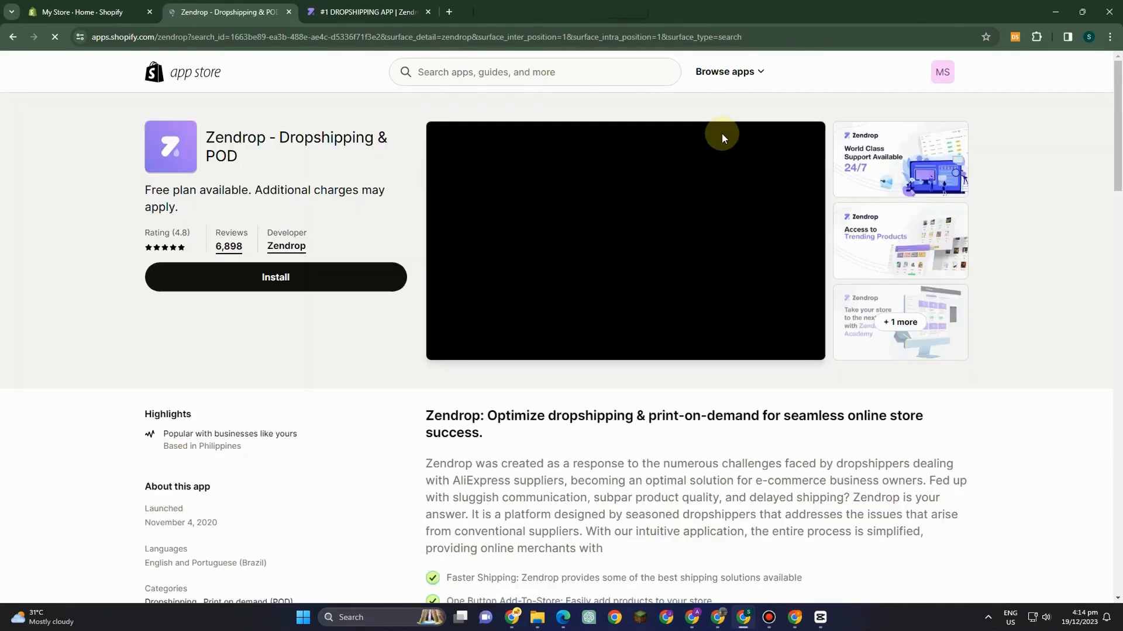
left_click(264, 280)
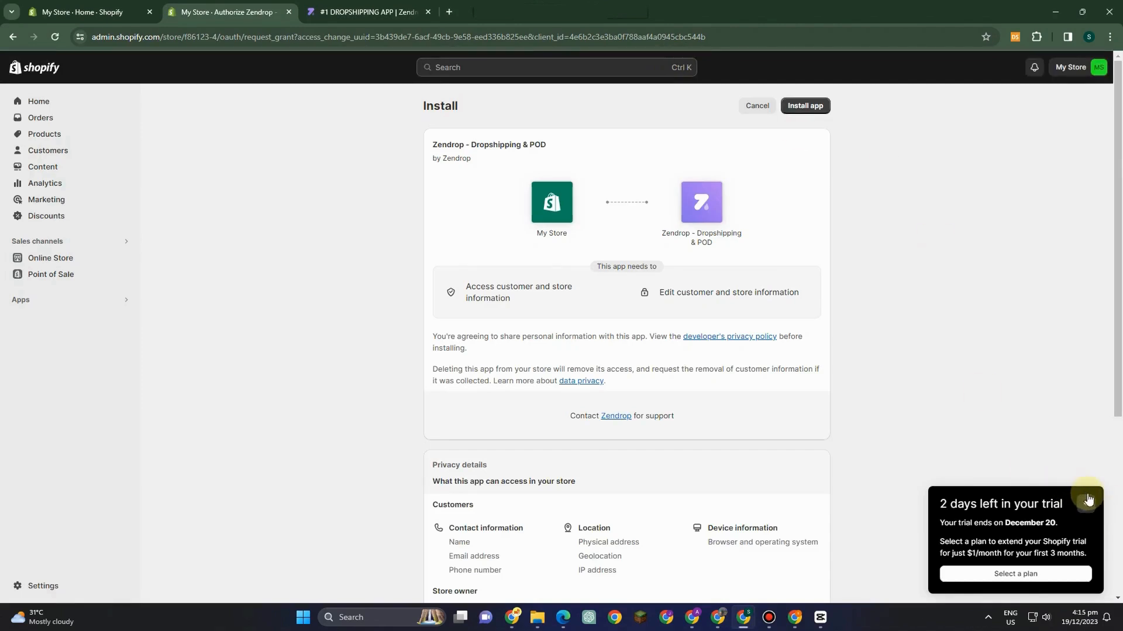
left_click(1087, 500)
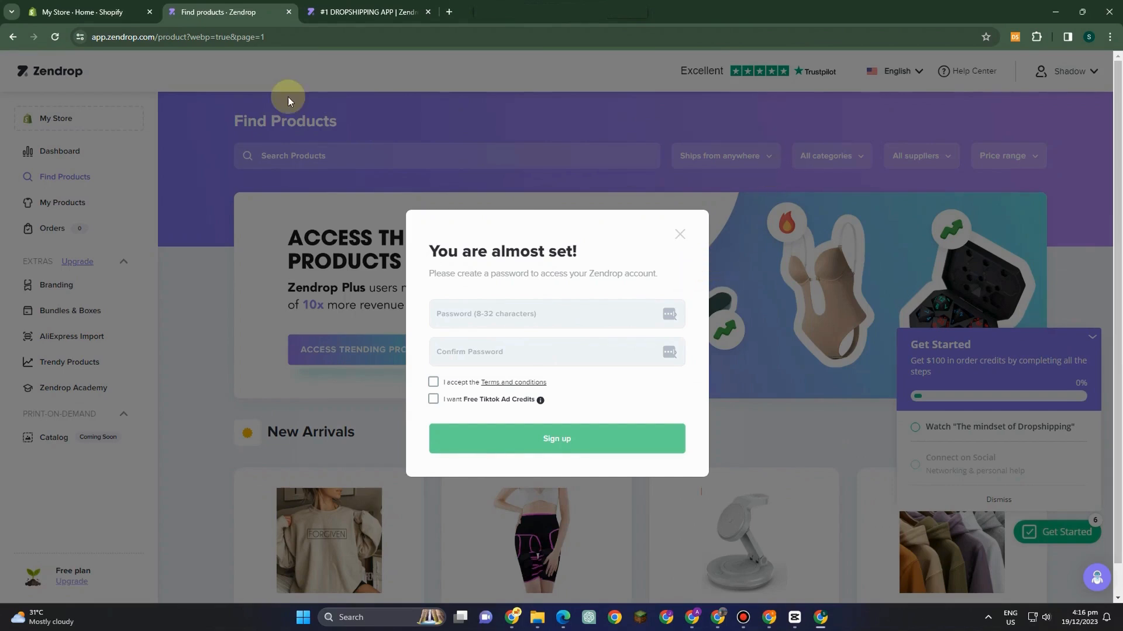
left_click(556, 441)
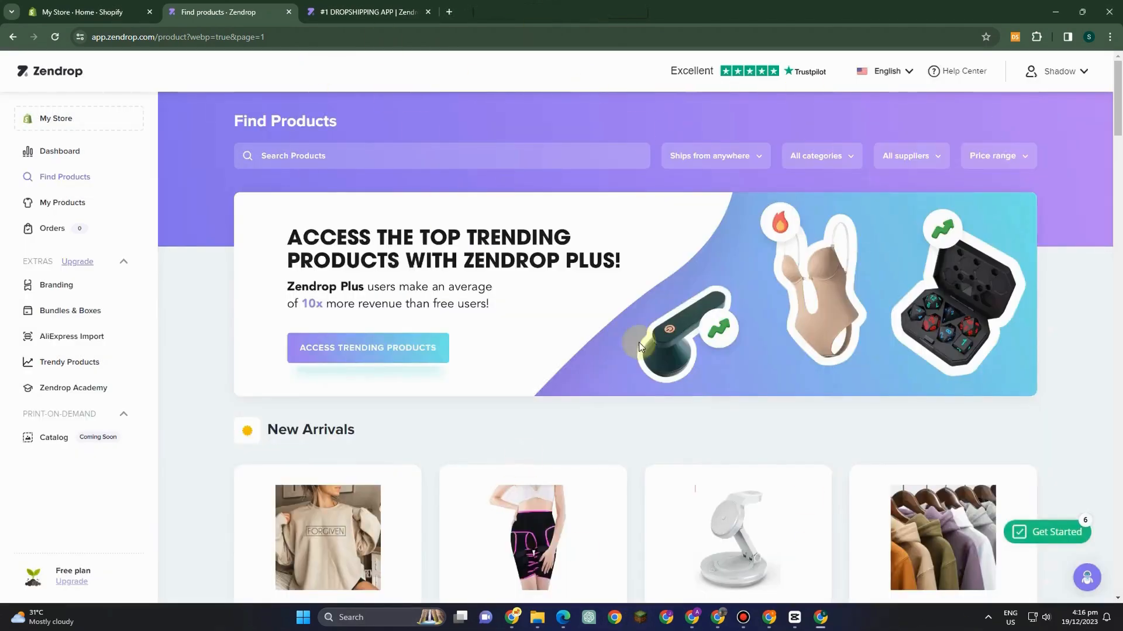
Open the installed Zendrop - Dropshipping & POD app from the Shopify admin and return to the store's home page
left_click(111, 11)
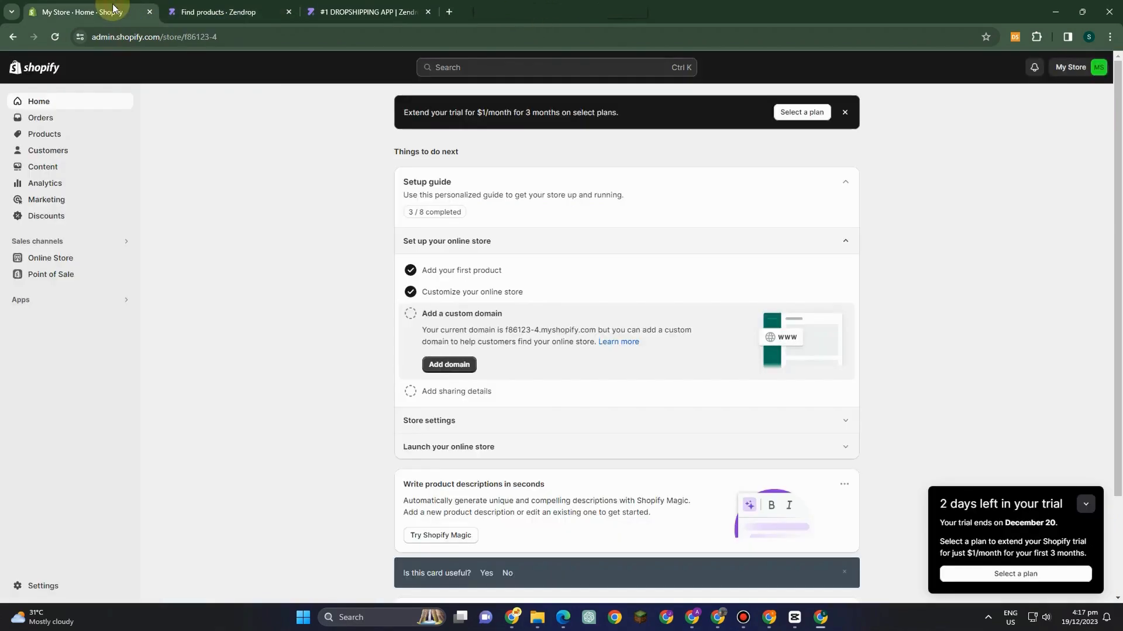
left_click(39, 304)
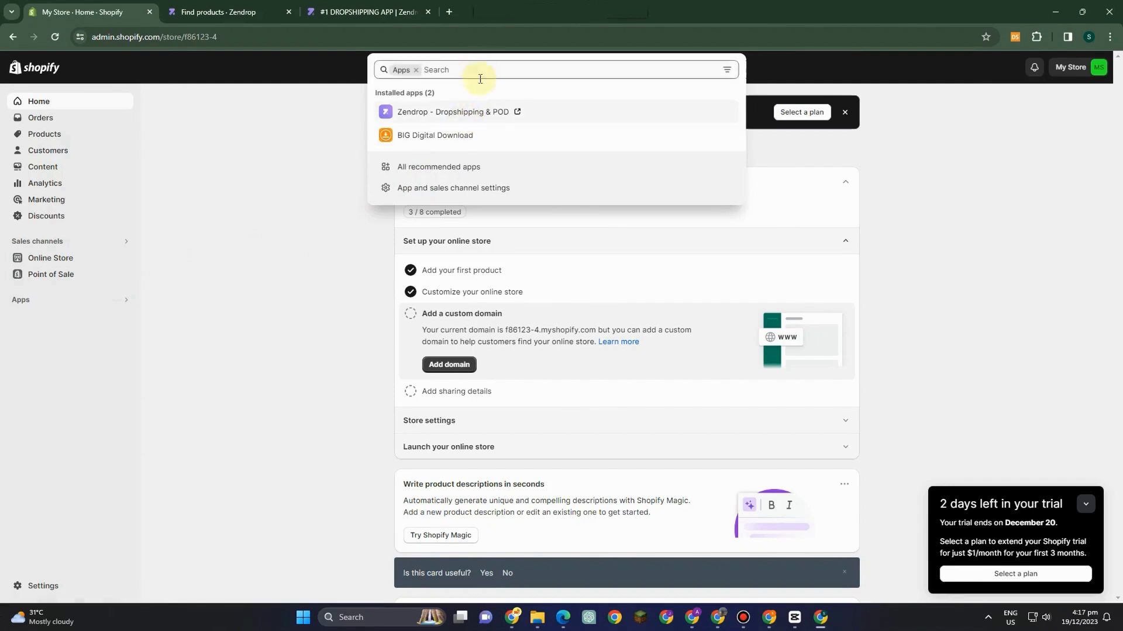
left_click_drag(485, 116, 481, 152)
left_click(454, 110)
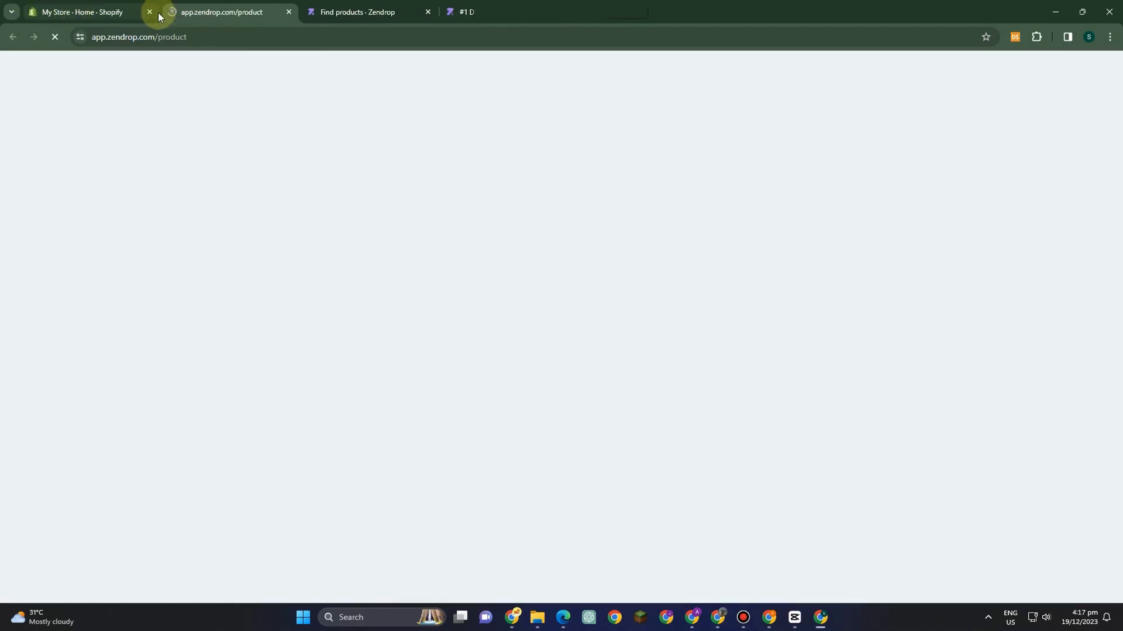
left_click(110, 12)
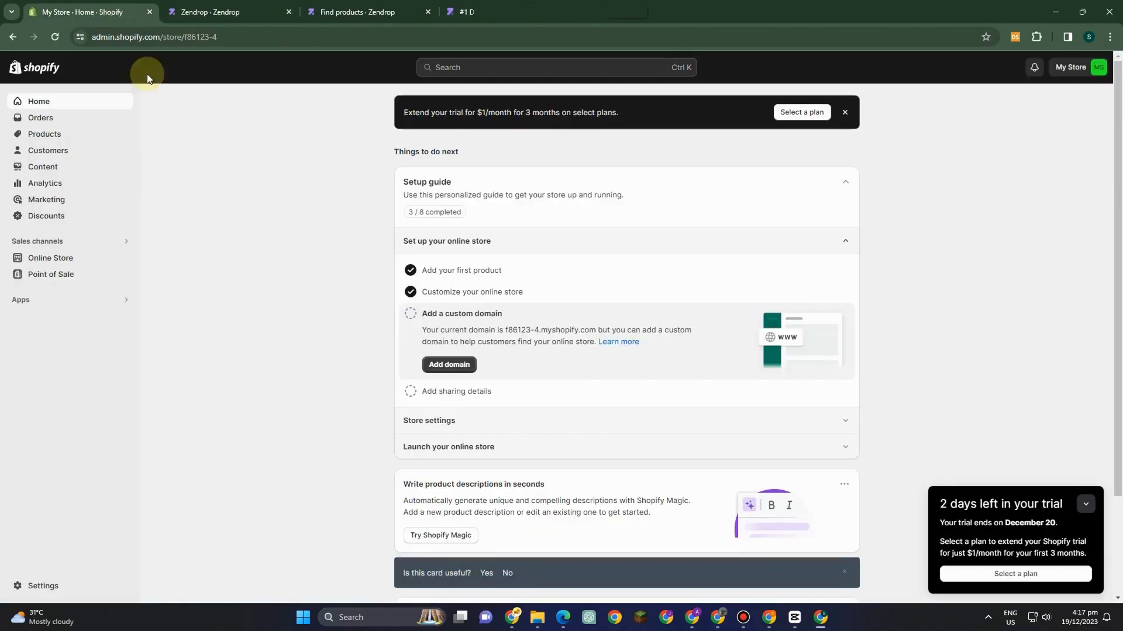
Review the Zendrop - Dropshipping & POD app's history, privacy and permission details in the store's Apps and sales channels settings
left_click(23, 586)
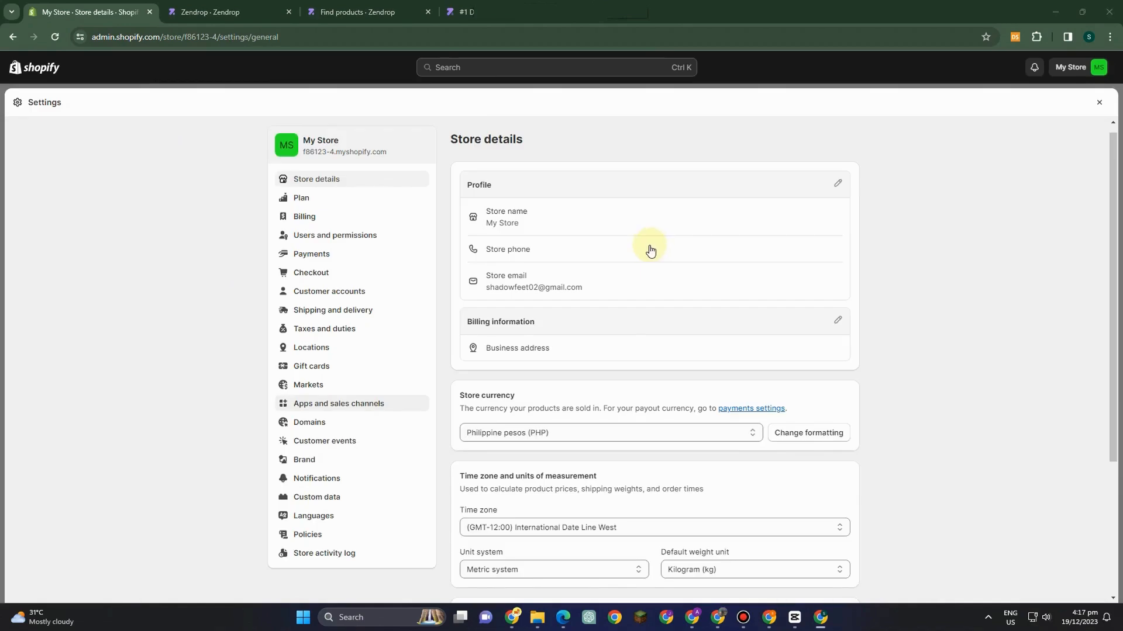
left_click(338, 404)
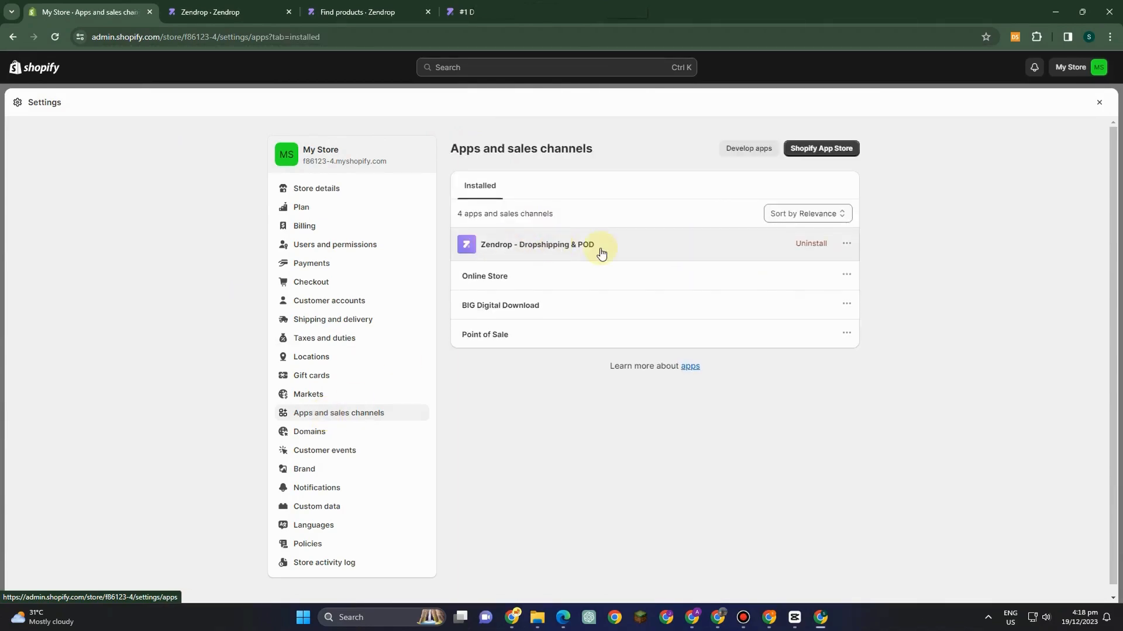
left_click(560, 251)
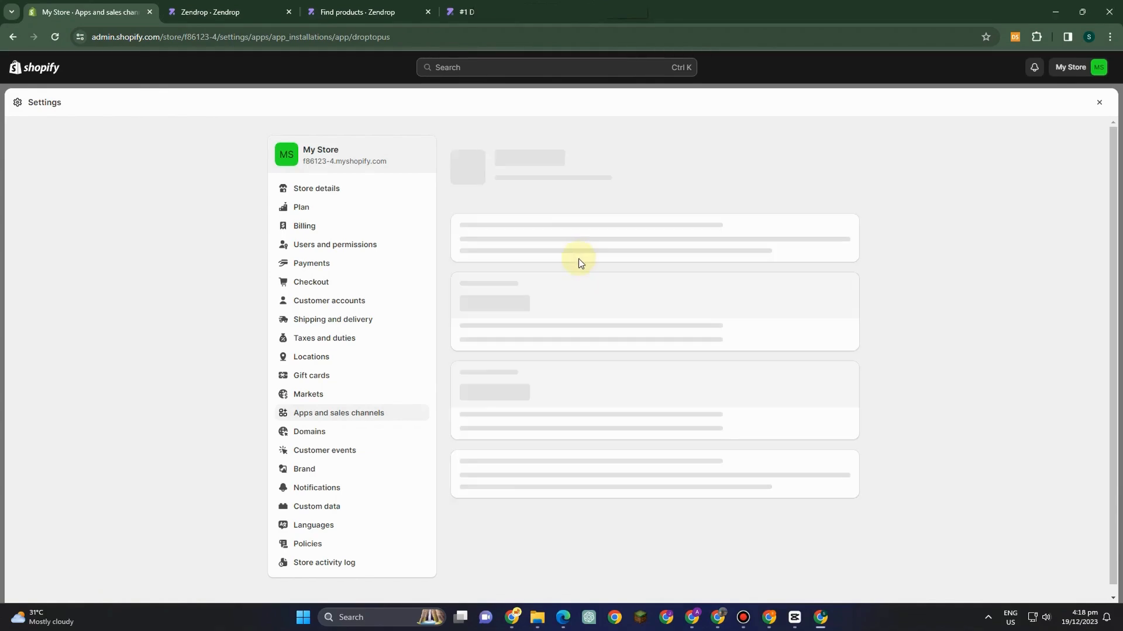
scroll(579, 264, "down", 5)
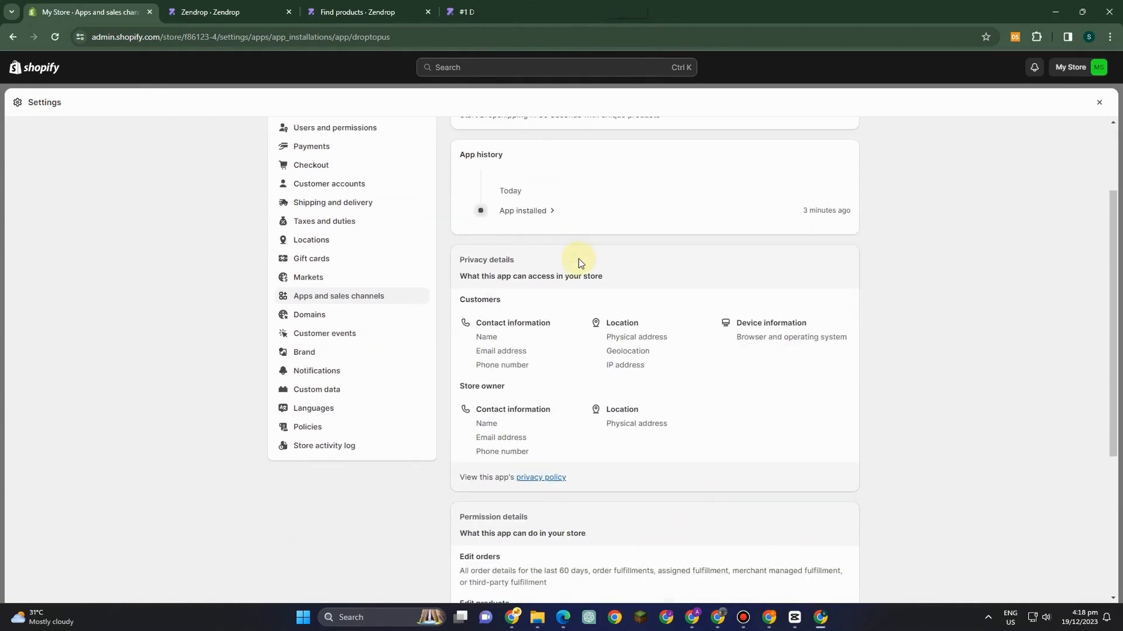
scroll(753, 443, "down", 2)
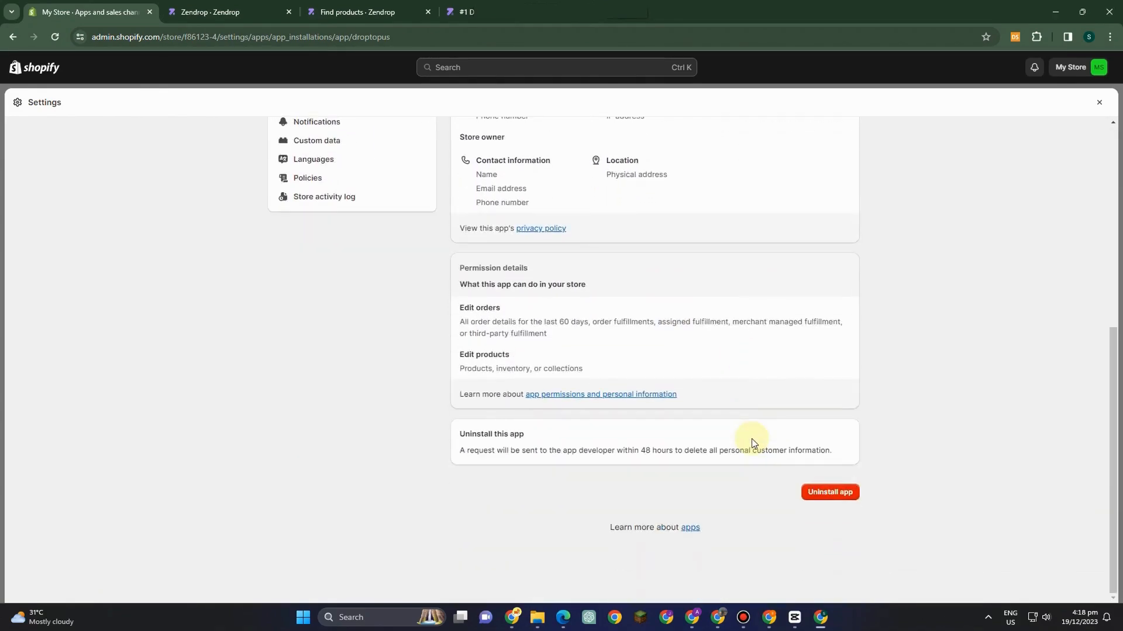
scroll(753, 442, "up", 7)
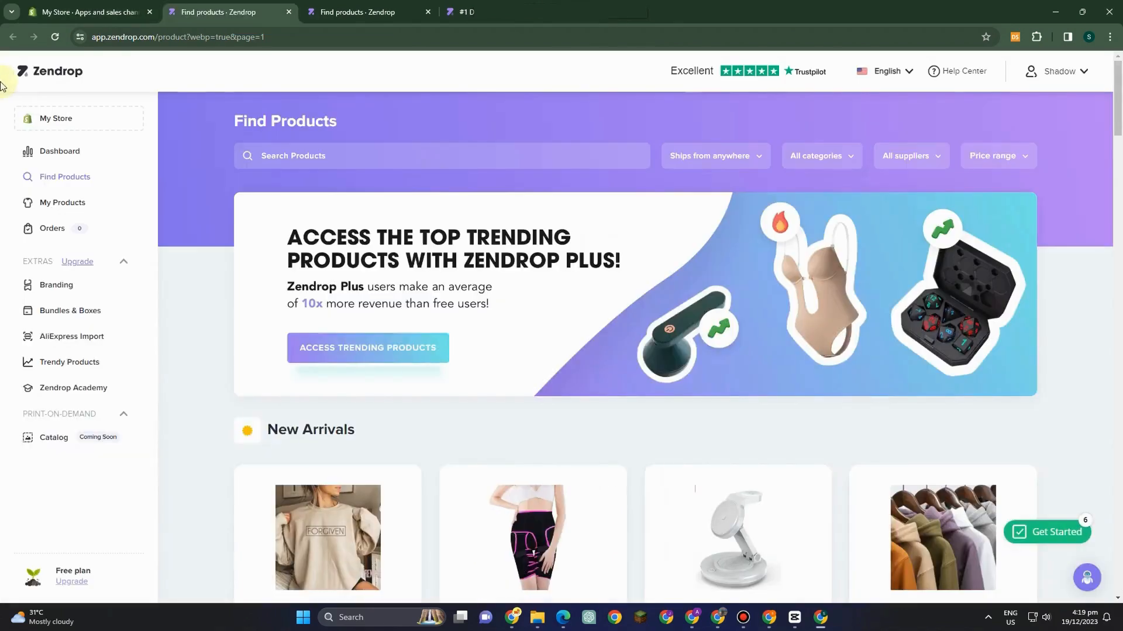
Follow Zendrop's My Store link to the Shopify admin, then return to Zendrop to view the My Products import list and Orders
left_click(42, 122)
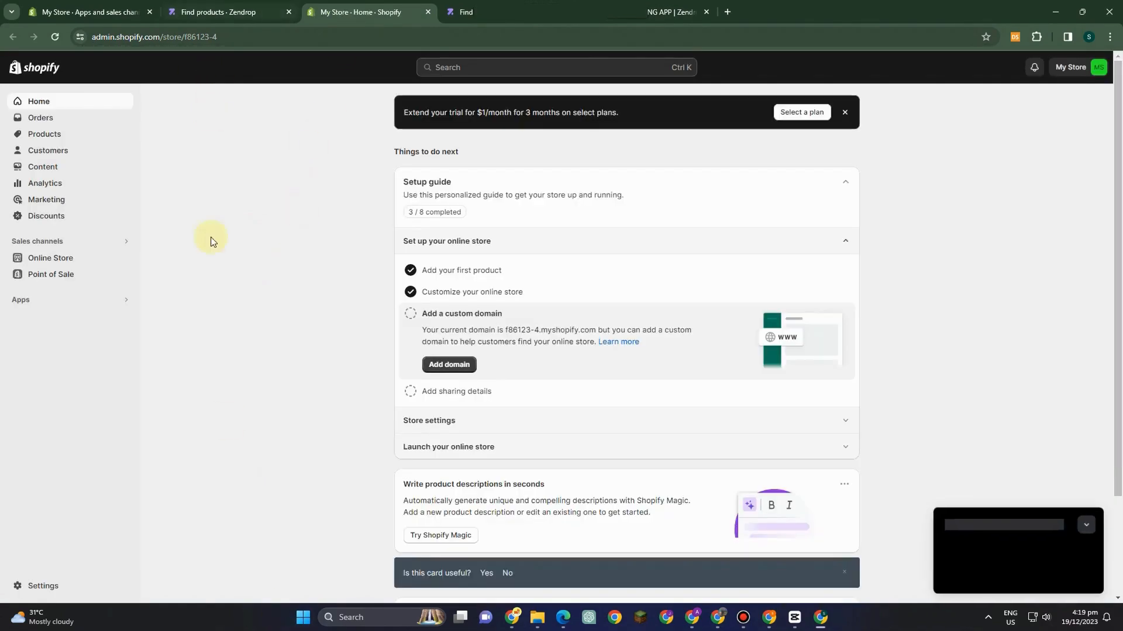
left_click(223, 8)
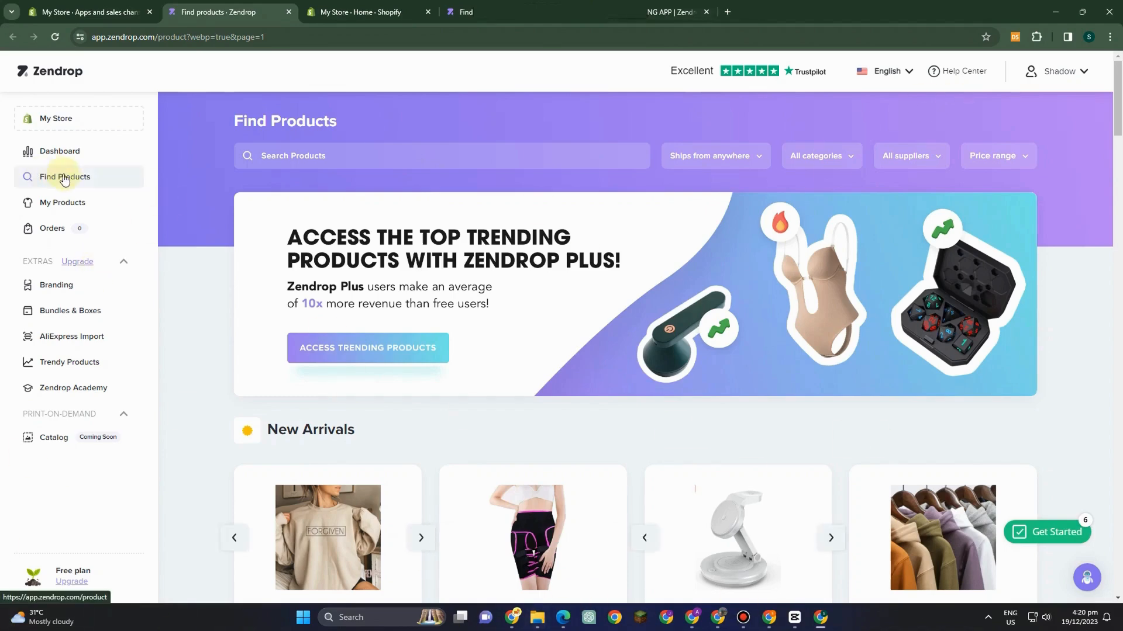
left_click(70, 208)
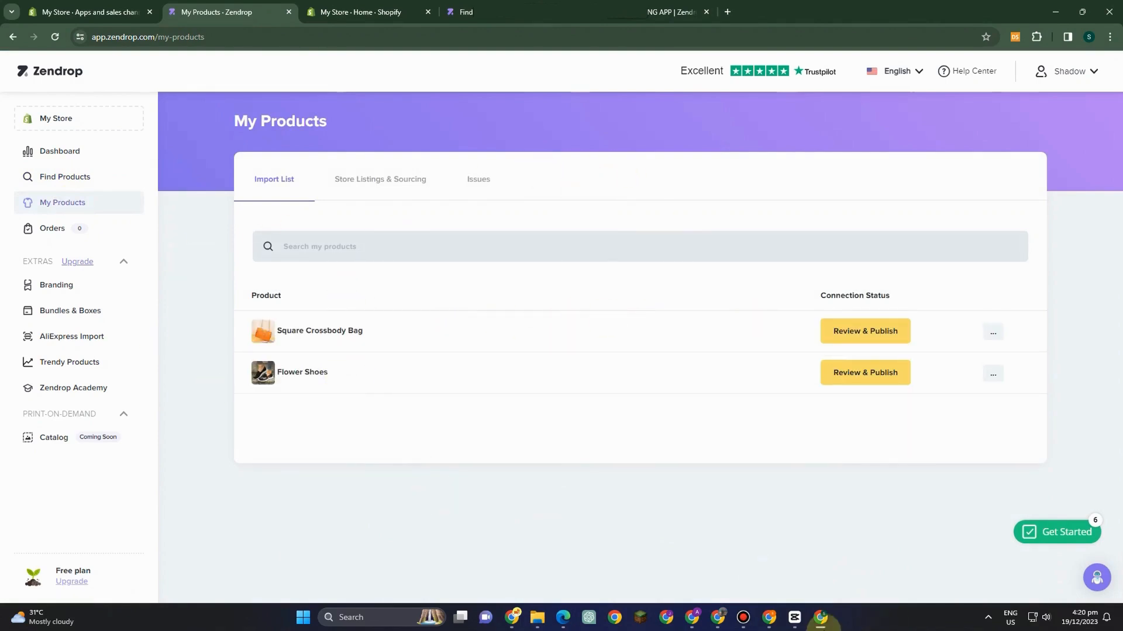
left_click(55, 233)
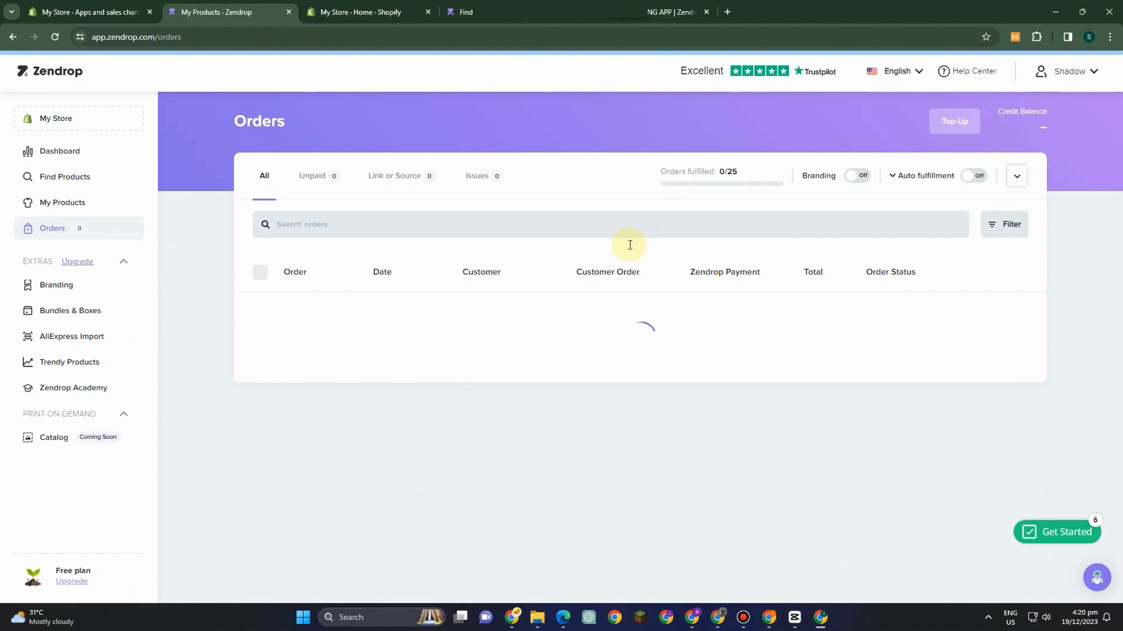
Add the "Inspirational Christ.." sweatshirt and the Hip Support Belt from Find Products' New Arrivals to My Products
left_click(75, 179)
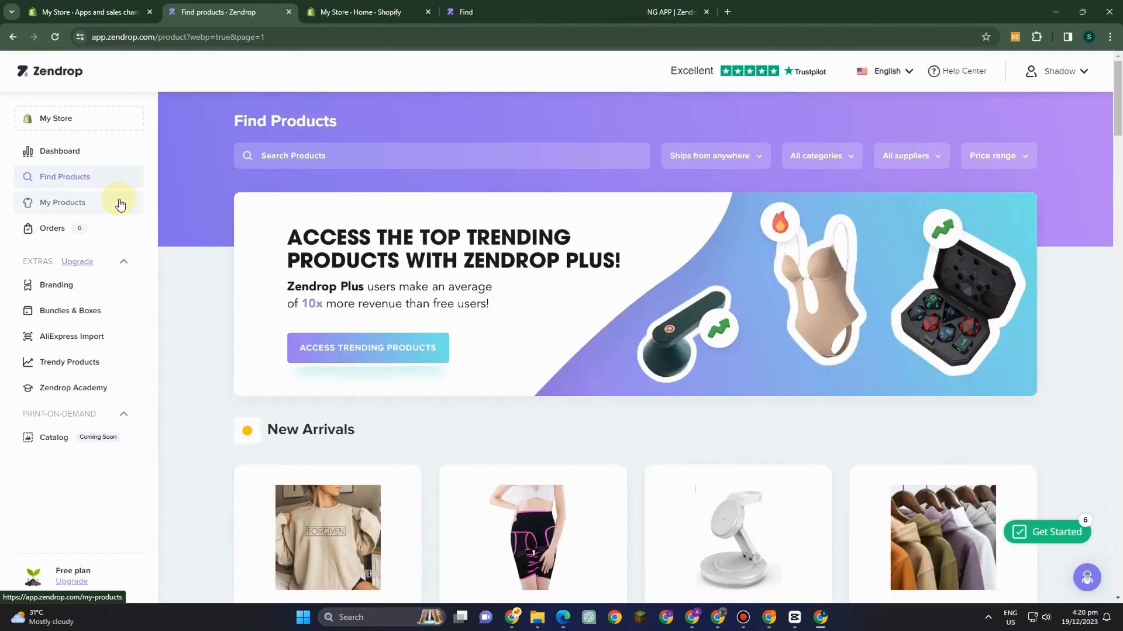
scroll(624, 378, "down", 6)
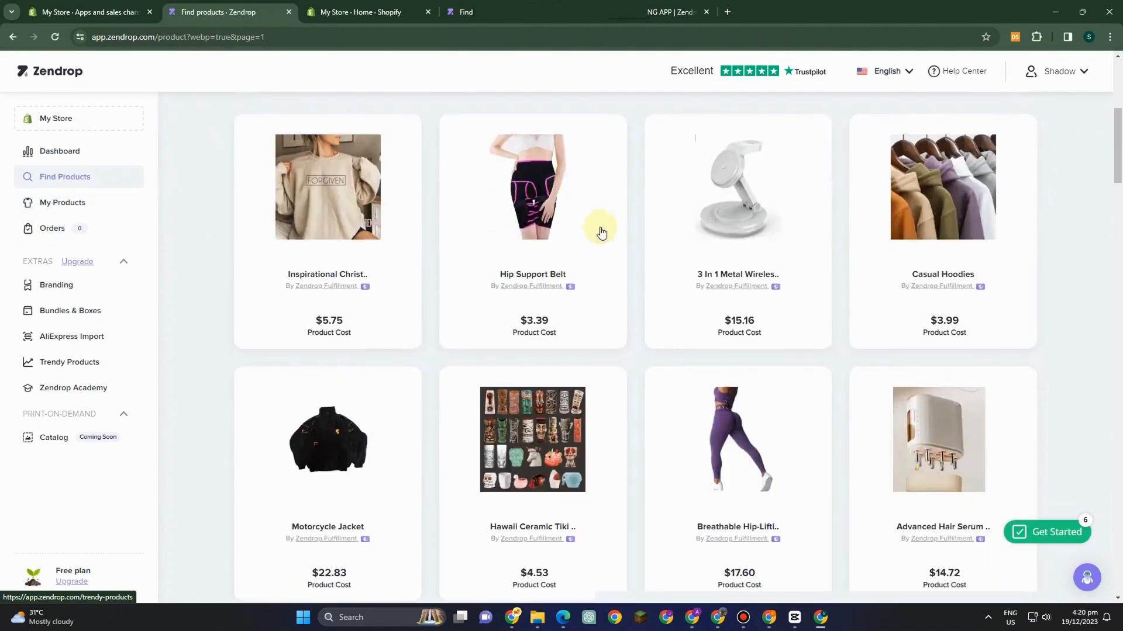
scroll(644, 234, "down", 1)
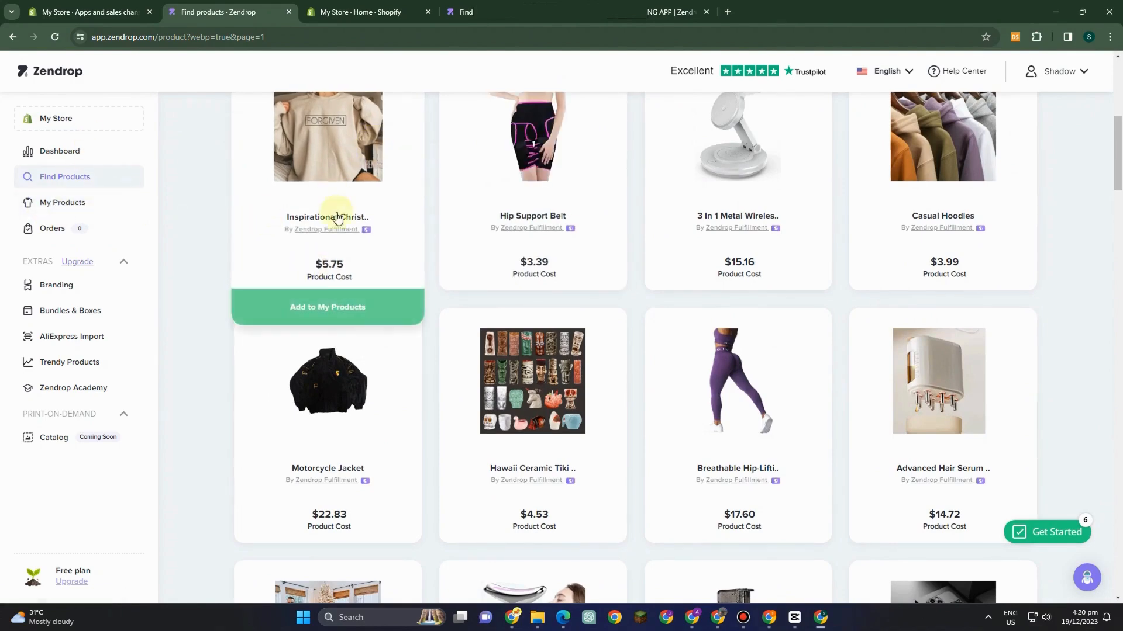
left_click(328, 309)
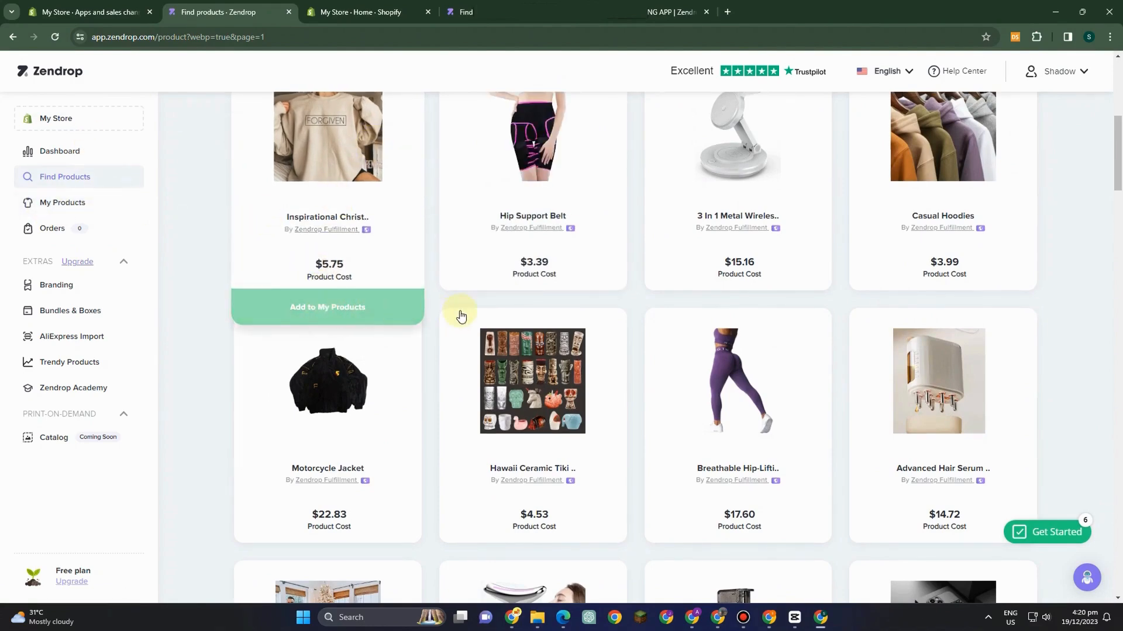
left_click(556, 305)
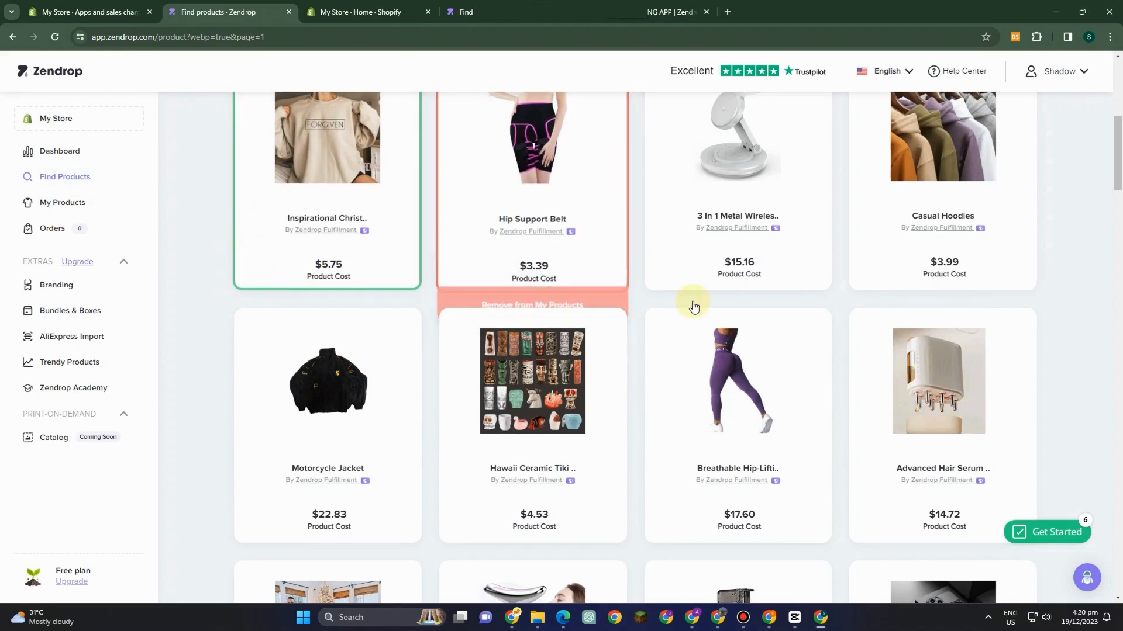
scroll(672, 312, "up", 4)
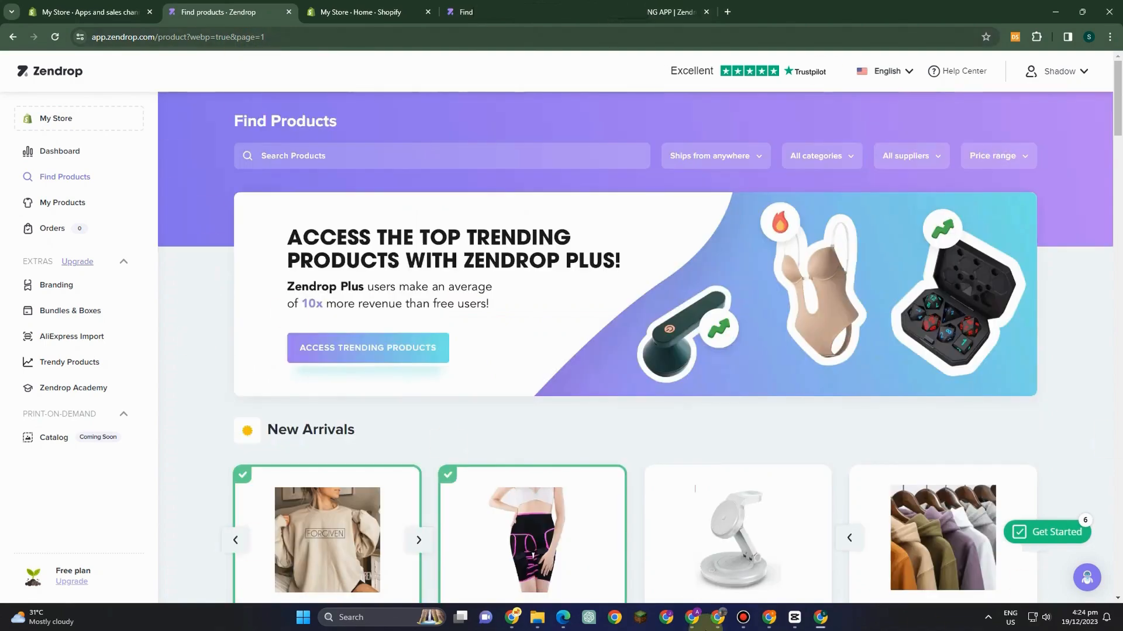
Open Zendrop's monthly upgrade plans and read the Free plan's descriptions of Access to 1M+ Products and 24/7 Support
left_click(1083, 72)
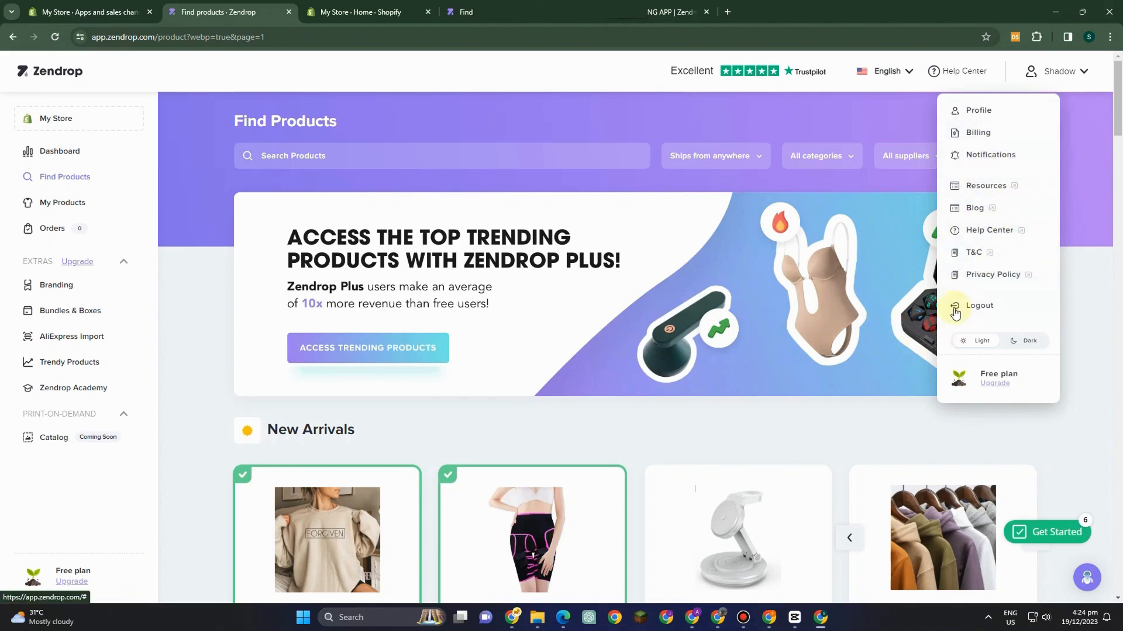
left_click(75, 577)
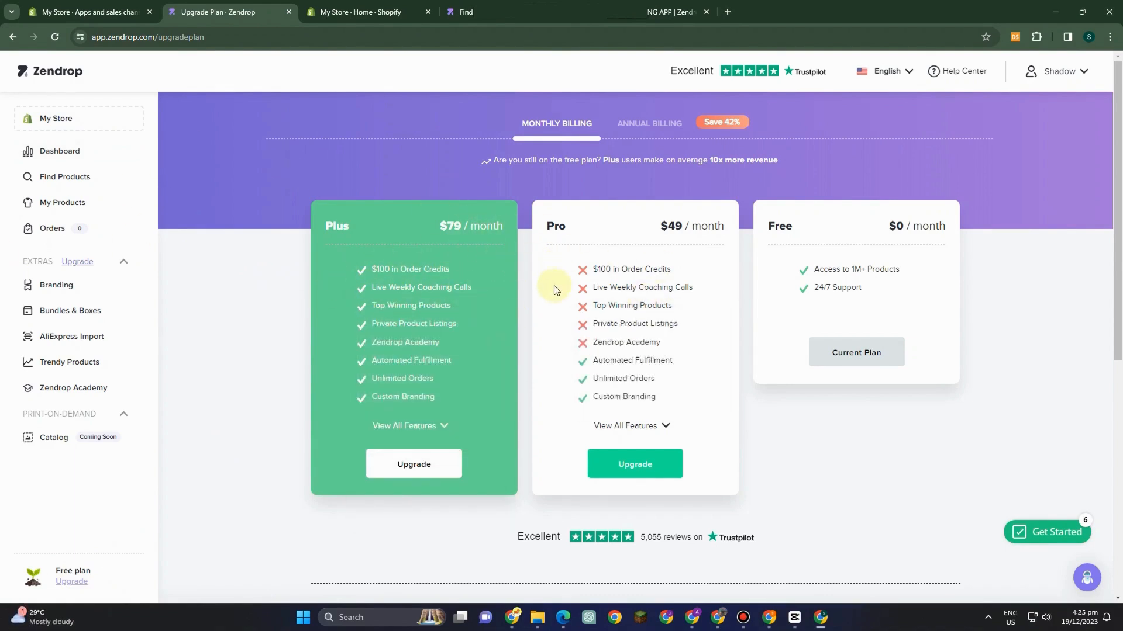
right_click(861, 268)
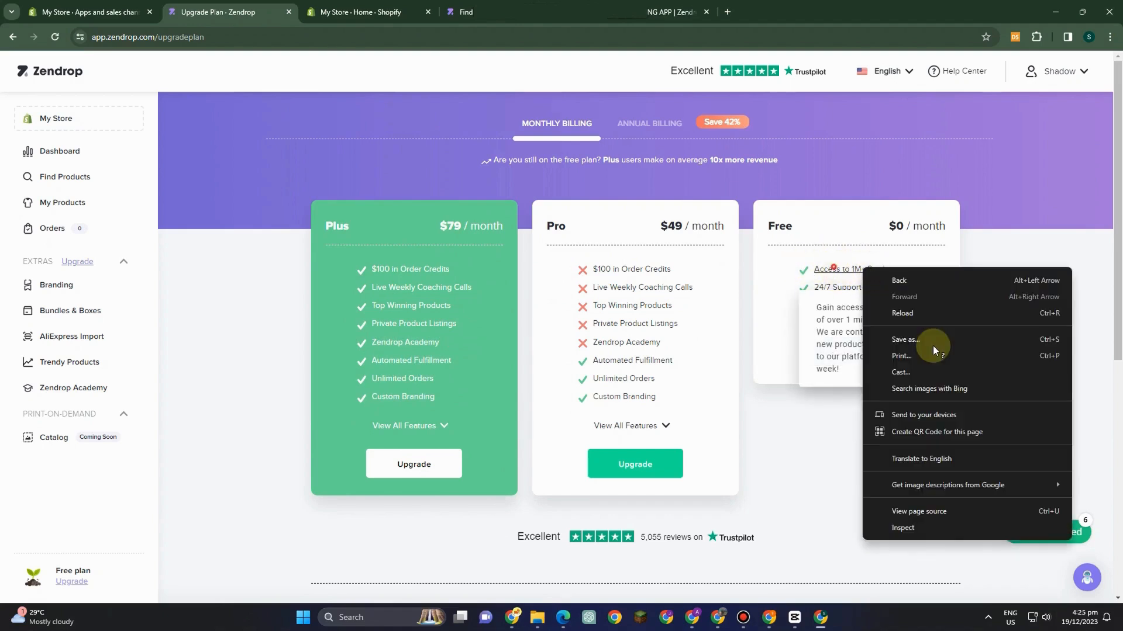
key("Escape")
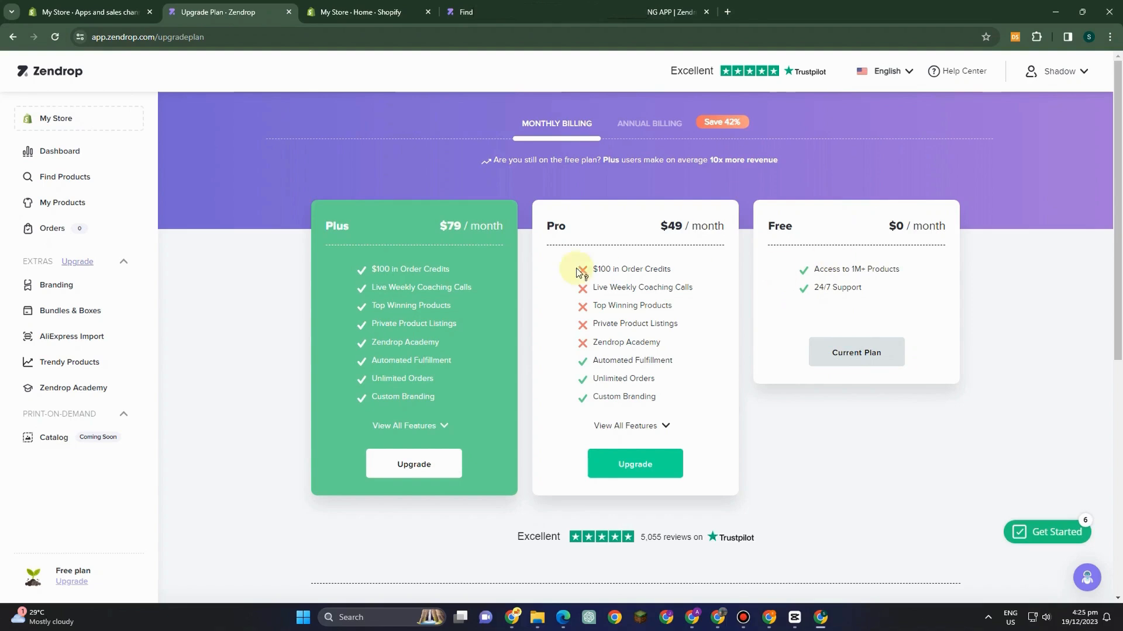
left_click(828, 266)
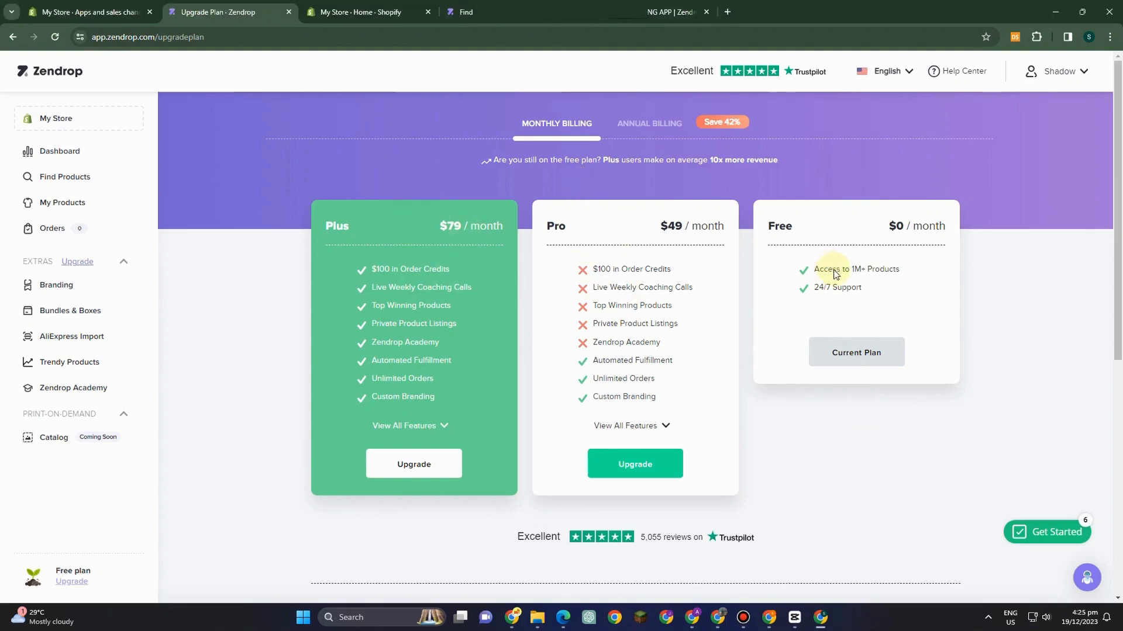
mouse_move(855, 270)
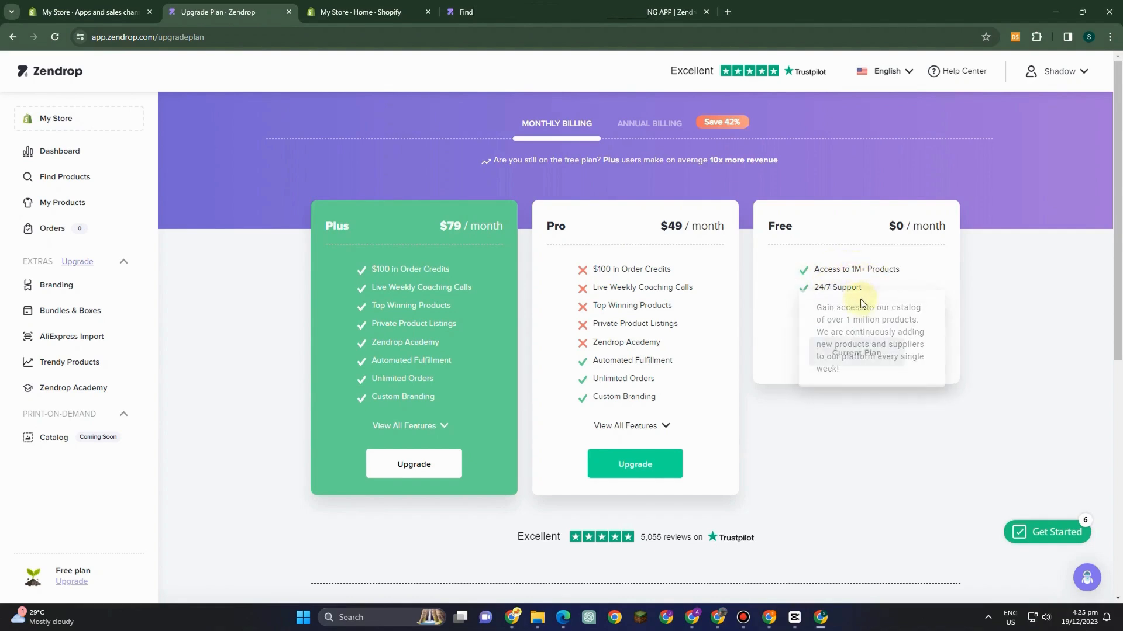
mouse_move(835, 289)
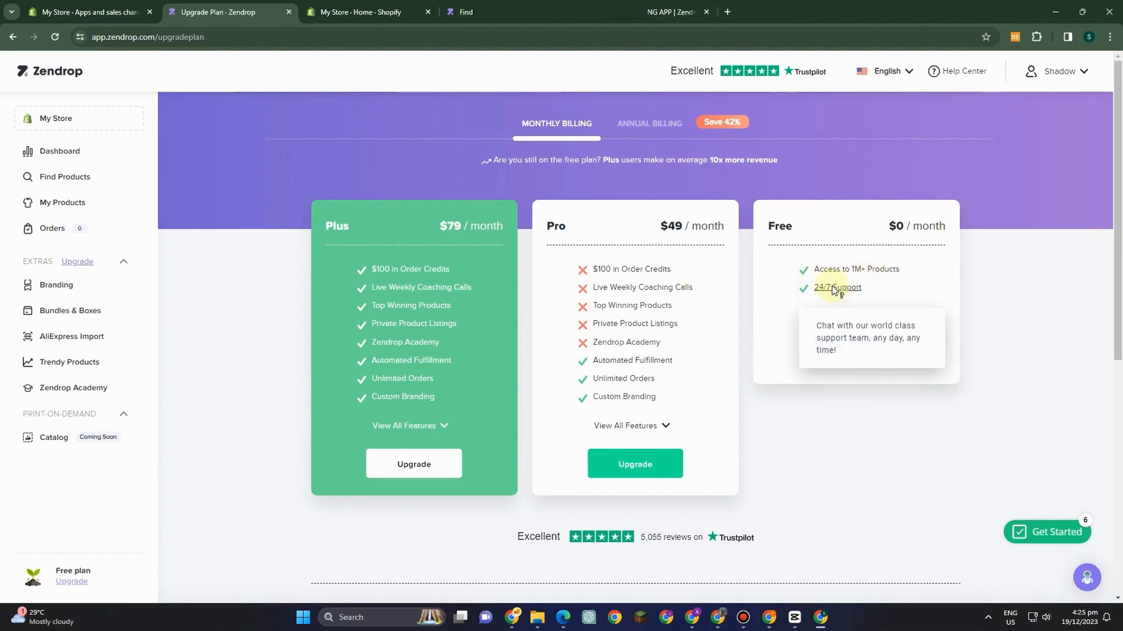
left_click(845, 266)
left_click(960, 272)
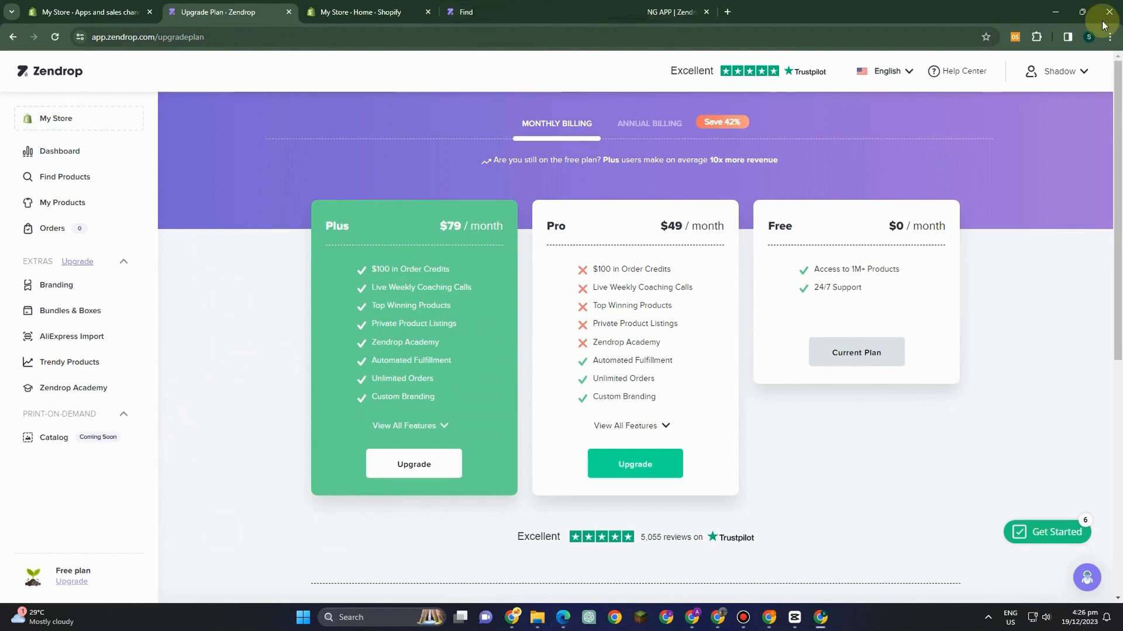
Open the Zendrop account's Profile page to view its contact, company and password fields
left_click(1082, 72)
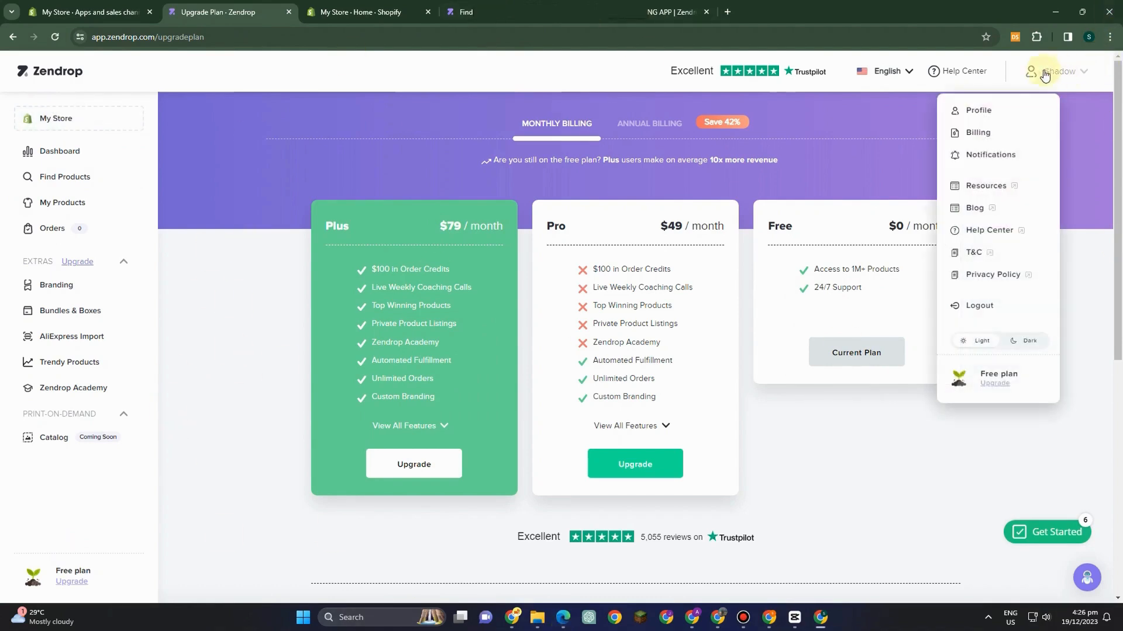
left_click(994, 115)
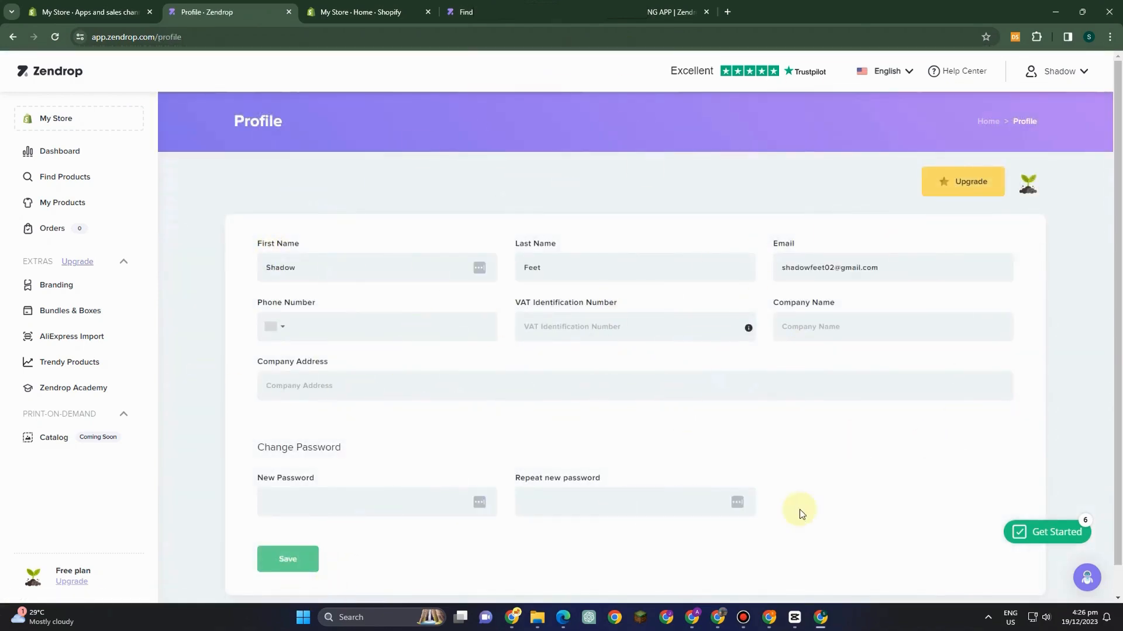
left_click(1084, 70)
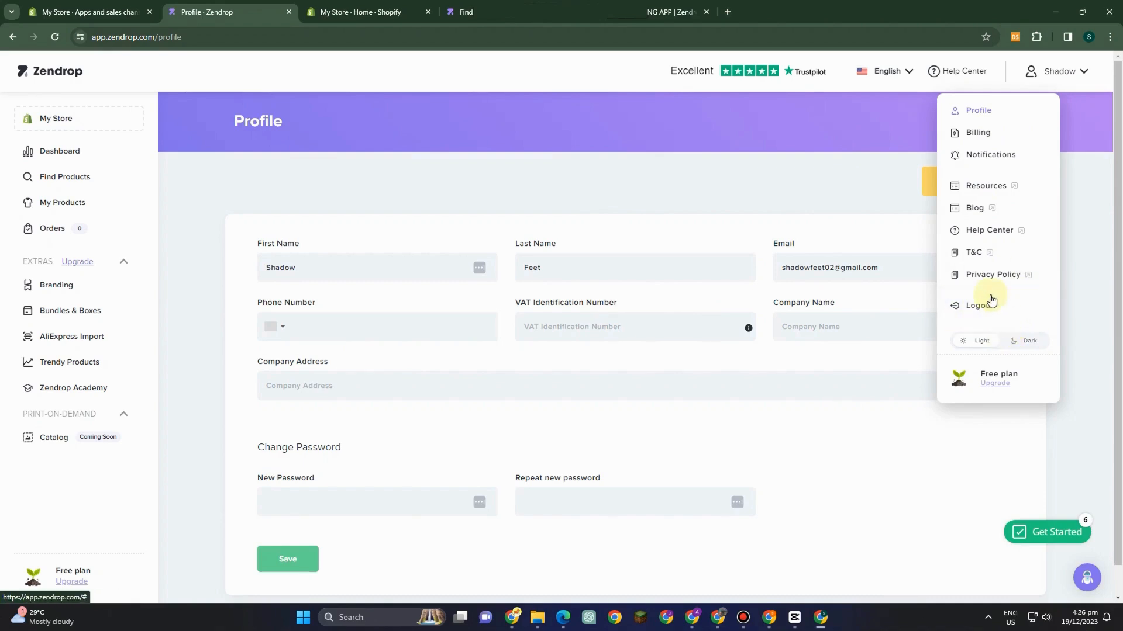
left_click(714, 103)
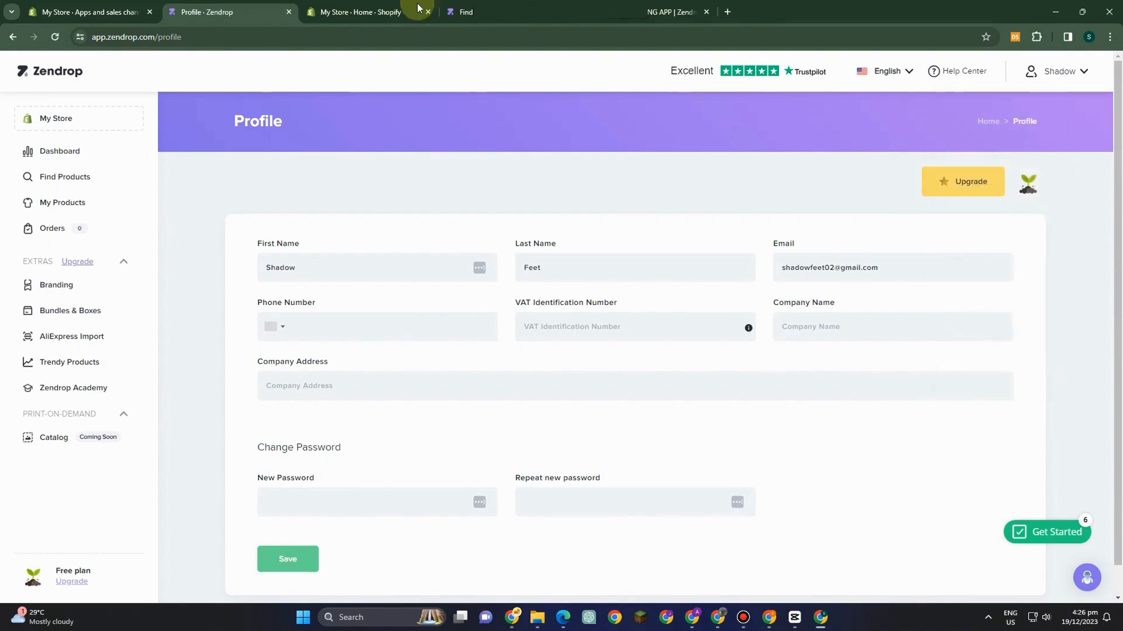
Log out of Zendrop and log back in with the Google account
left_click(1058, 71)
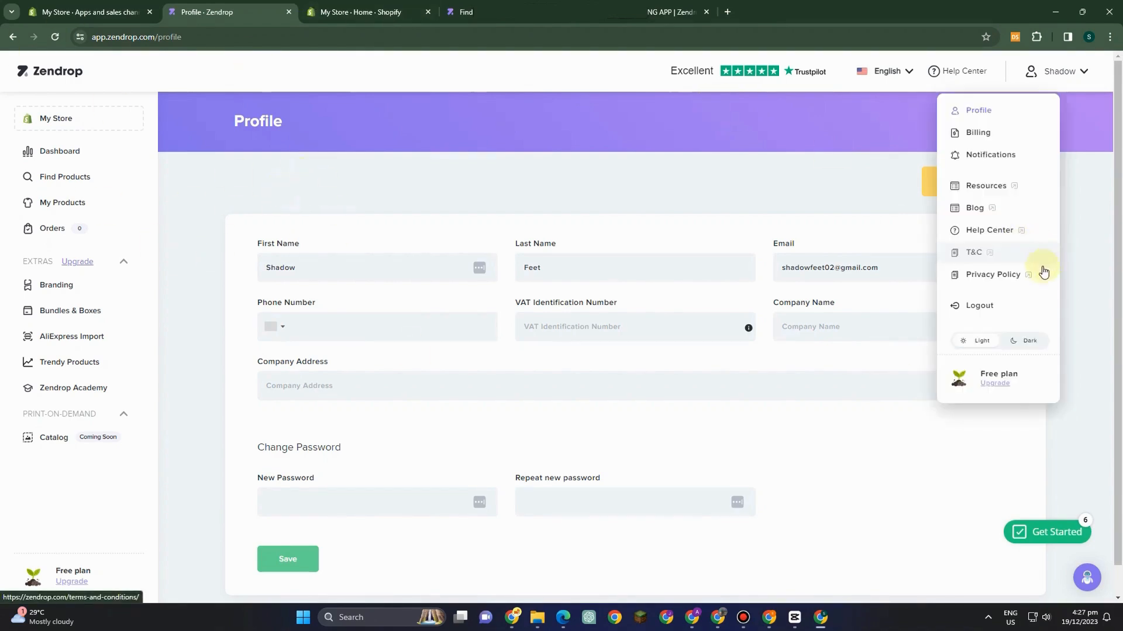
left_click(995, 313)
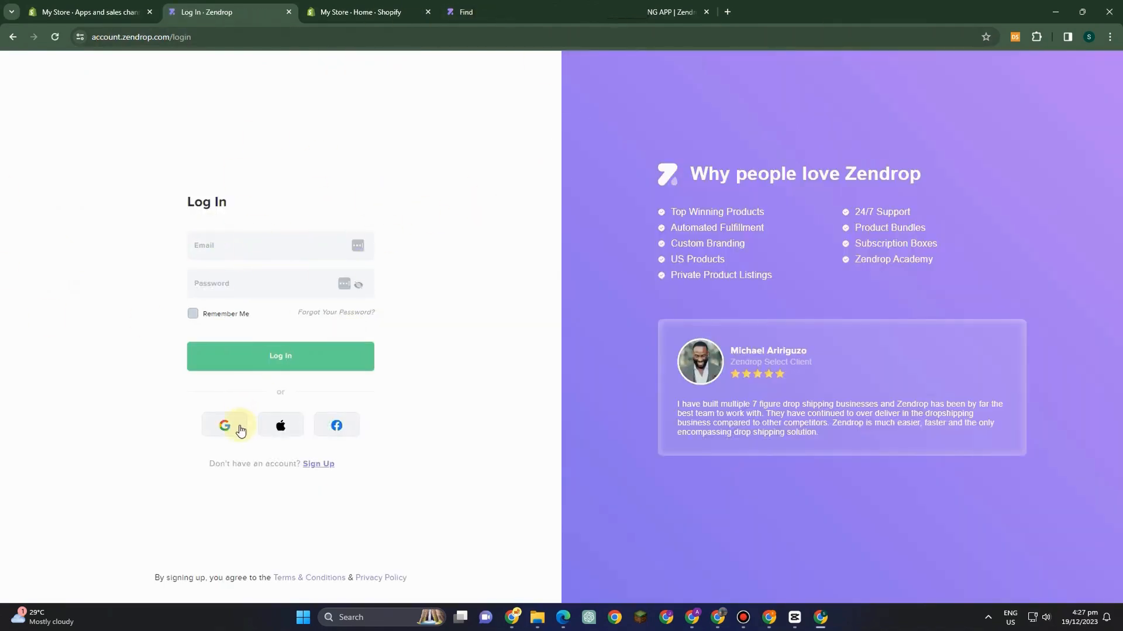
left_click(228, 433)
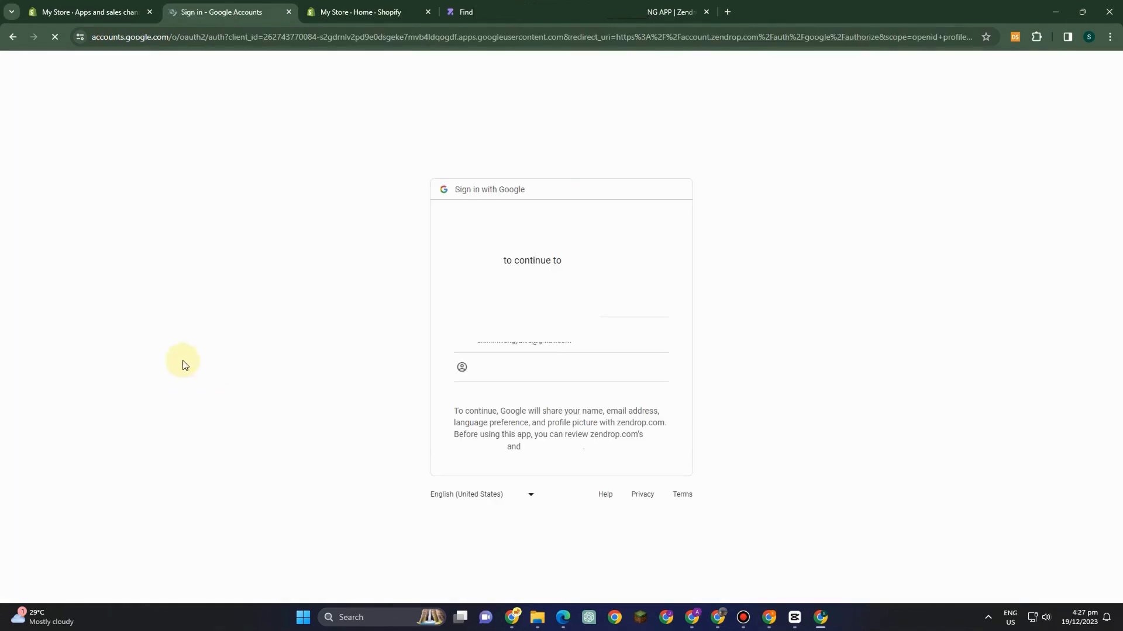
left_click(526, 299)
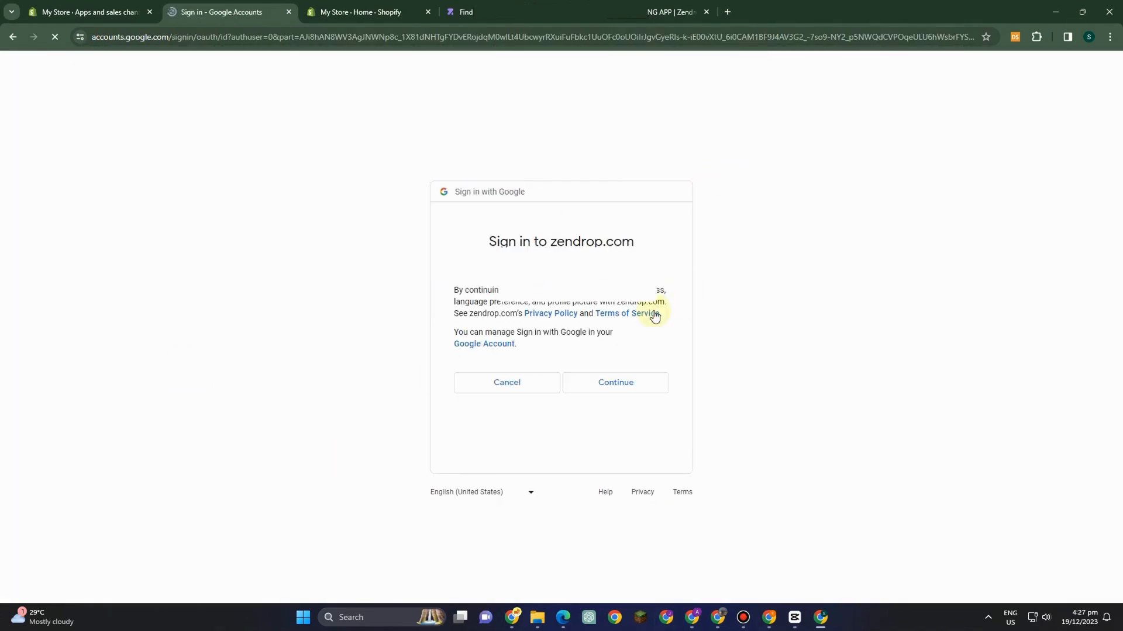
left_click(618, 377)
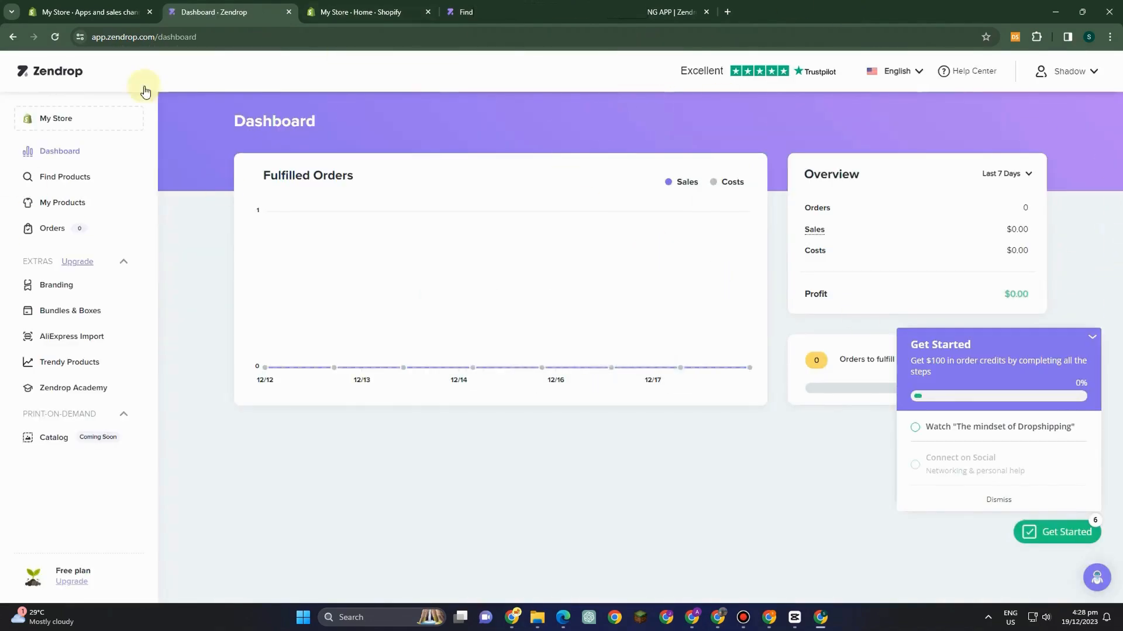
Open Find Products and browse the New Arrivals
left_click(63, 186)
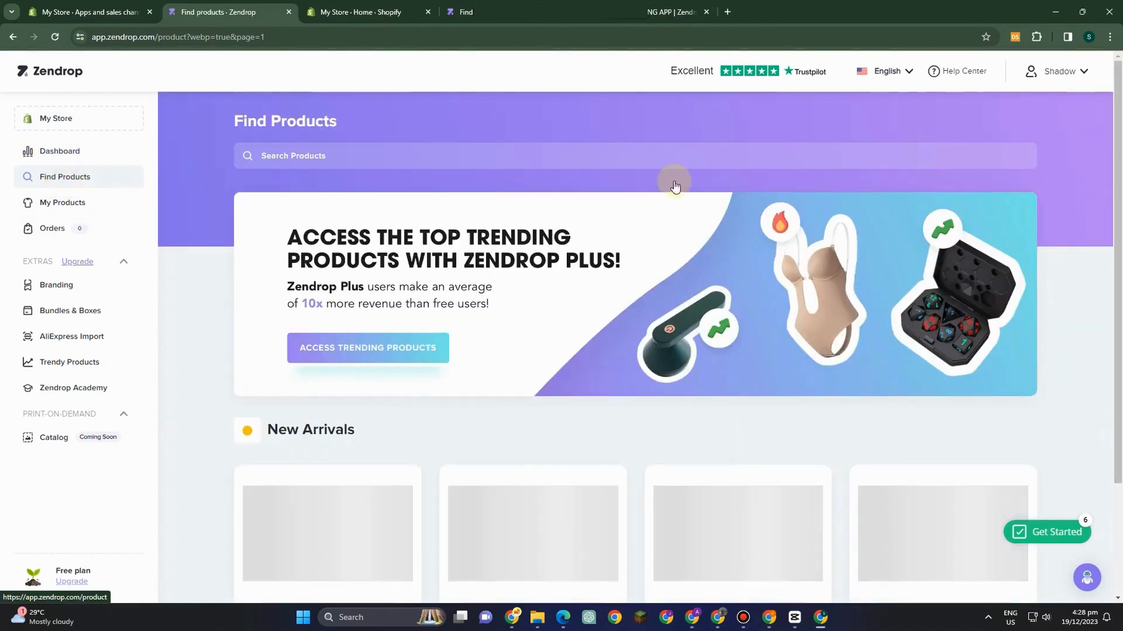
scroll(500, 329, "down", 5)
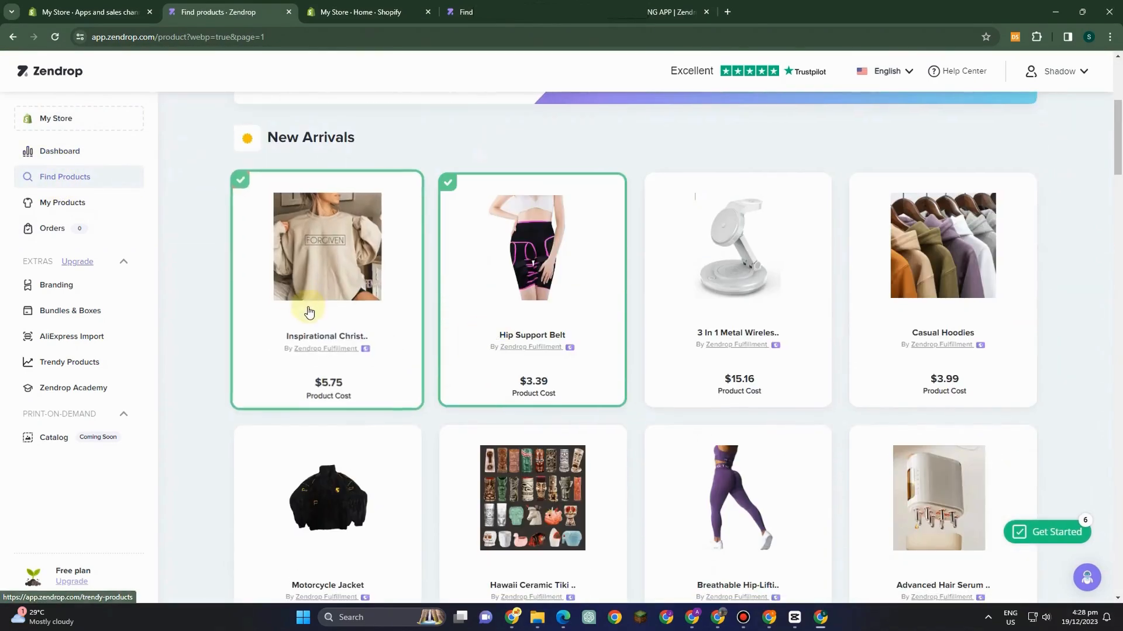
Add the Motorcycle Jacket and the Advanced Hair Serum Applicator from New Arrivals to My Products
scroll(493, 361, "down", 3)
left_click(339, 503)
mouse_move(948, 453)
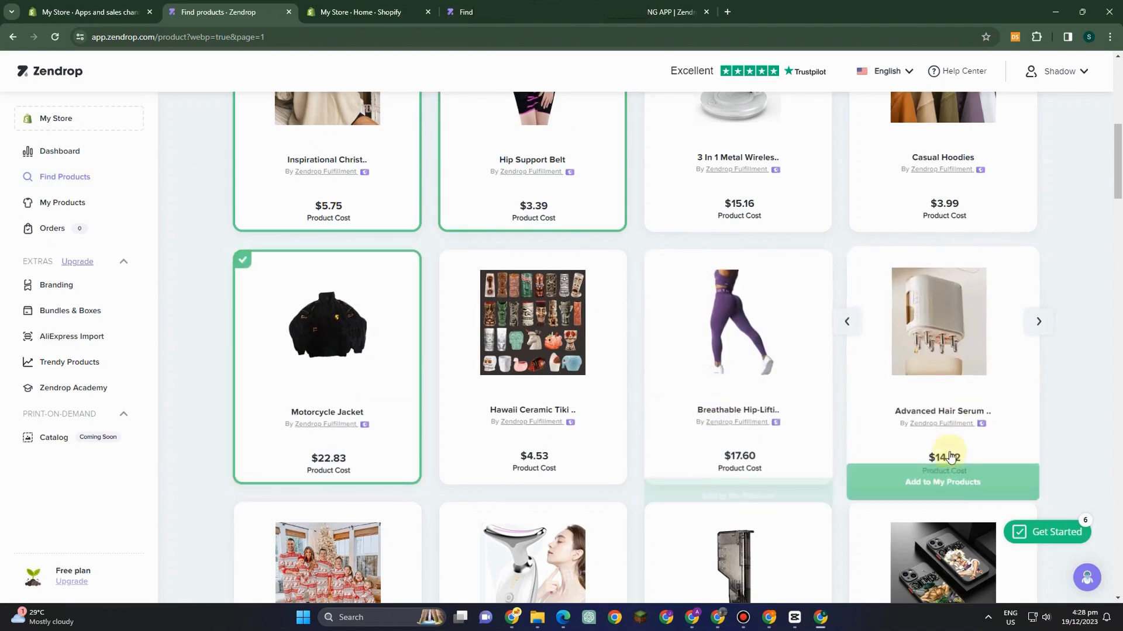
left_click(952, 478)
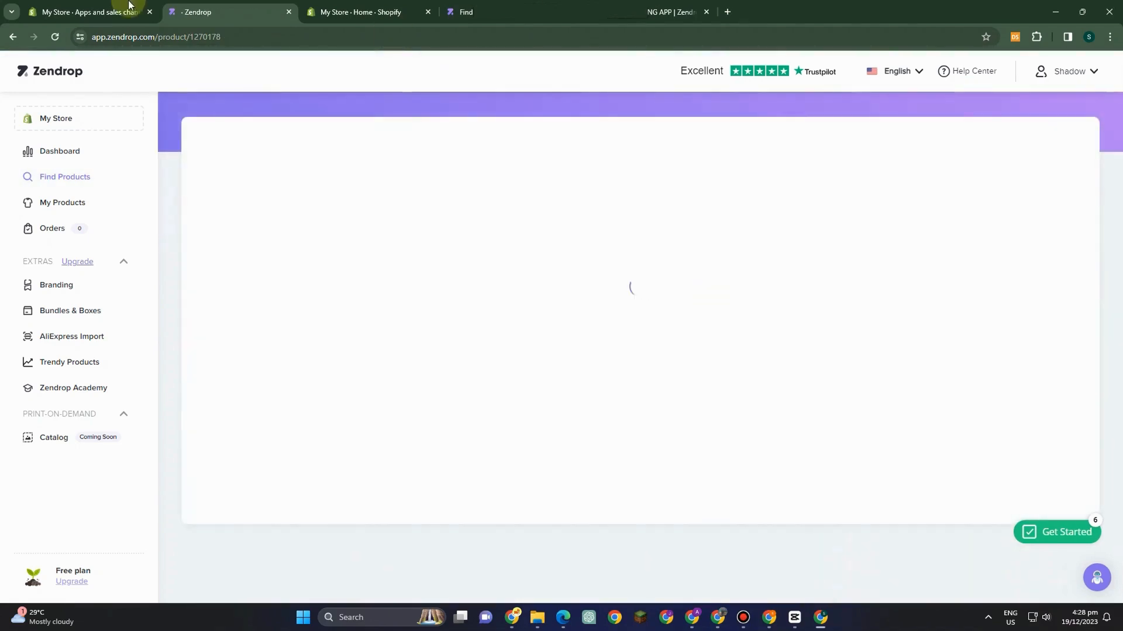
left_click(875, 152)
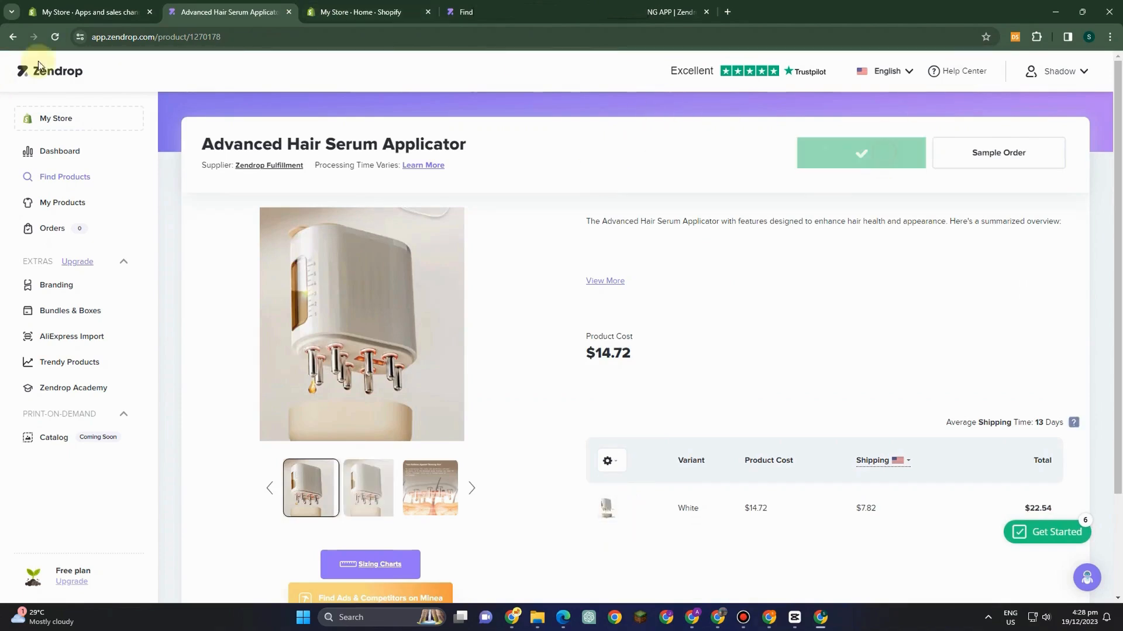
Open the Advanced Hair Serum listing for review from the My Products import list and examine its product details, description and variants
left_click(84, 212)
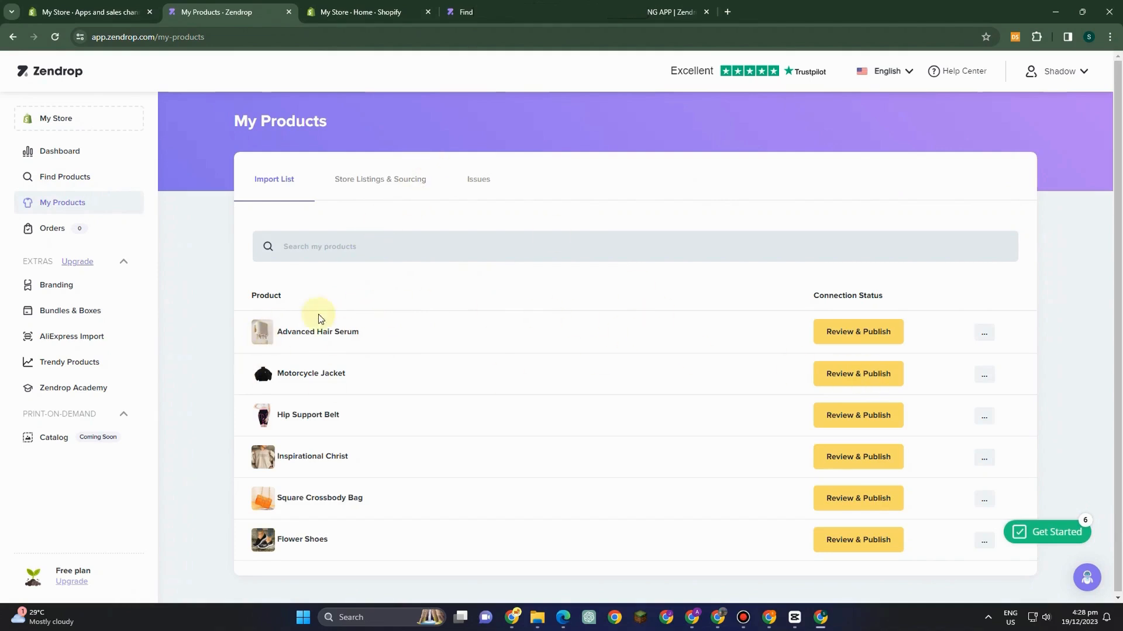
scroll(641, 421, "down", 1)
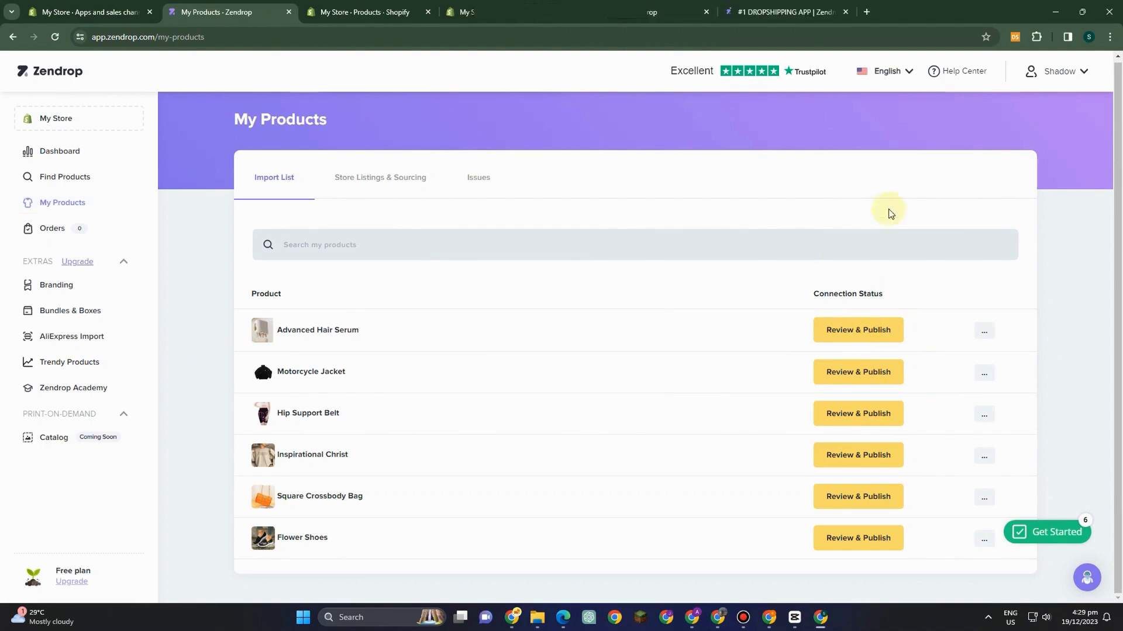
left_click(855, 332)
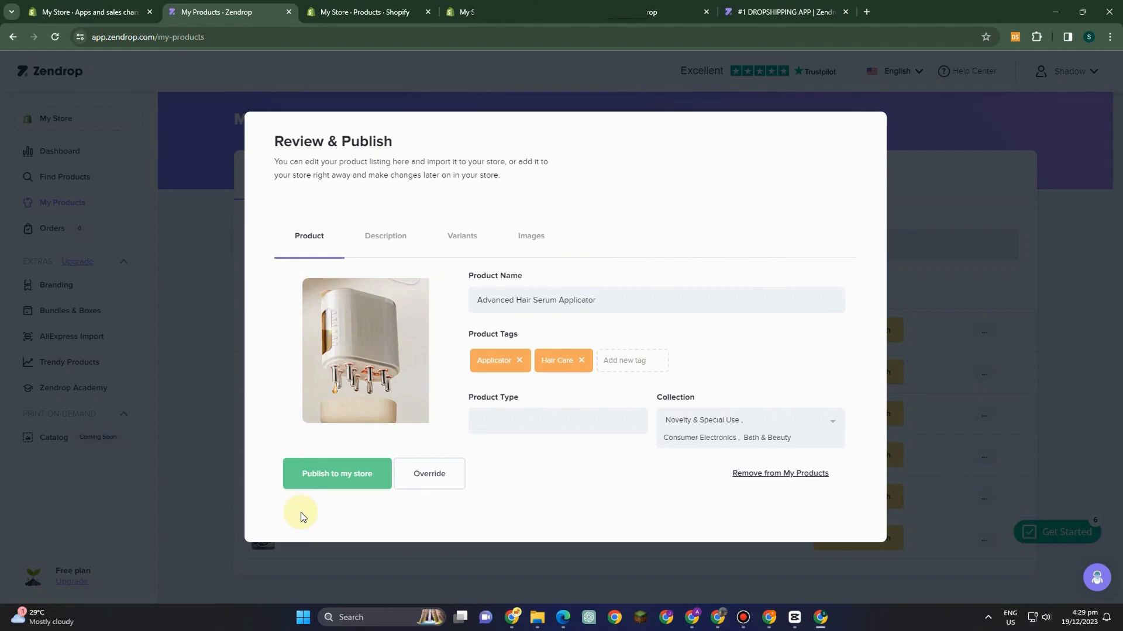
left_click(408, 239)
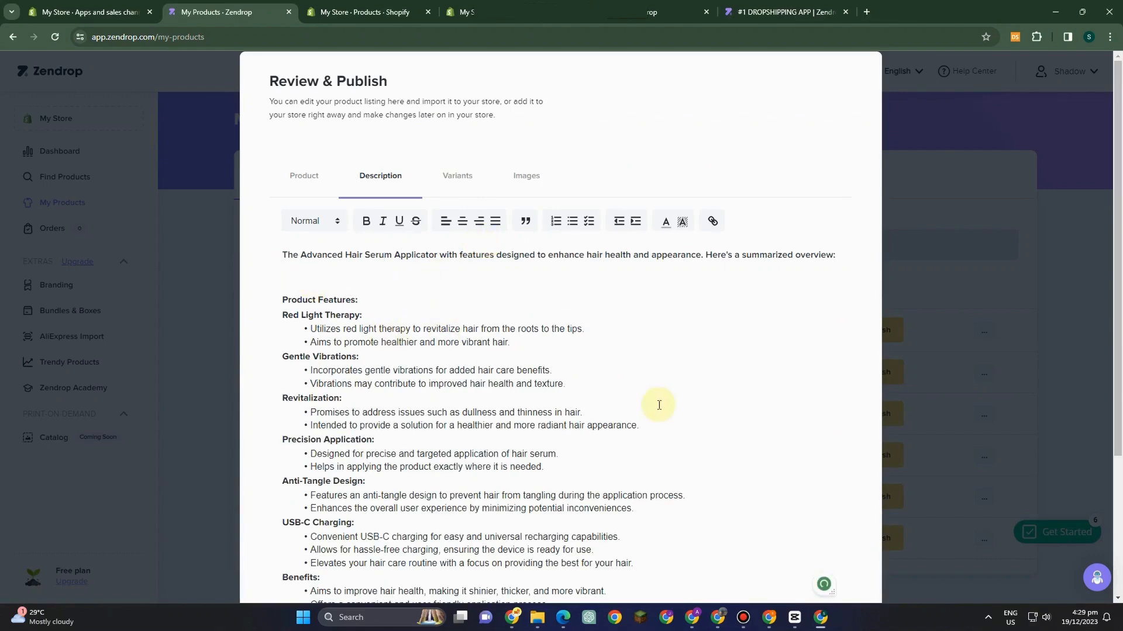
scroll(561, 422, "down", 3)
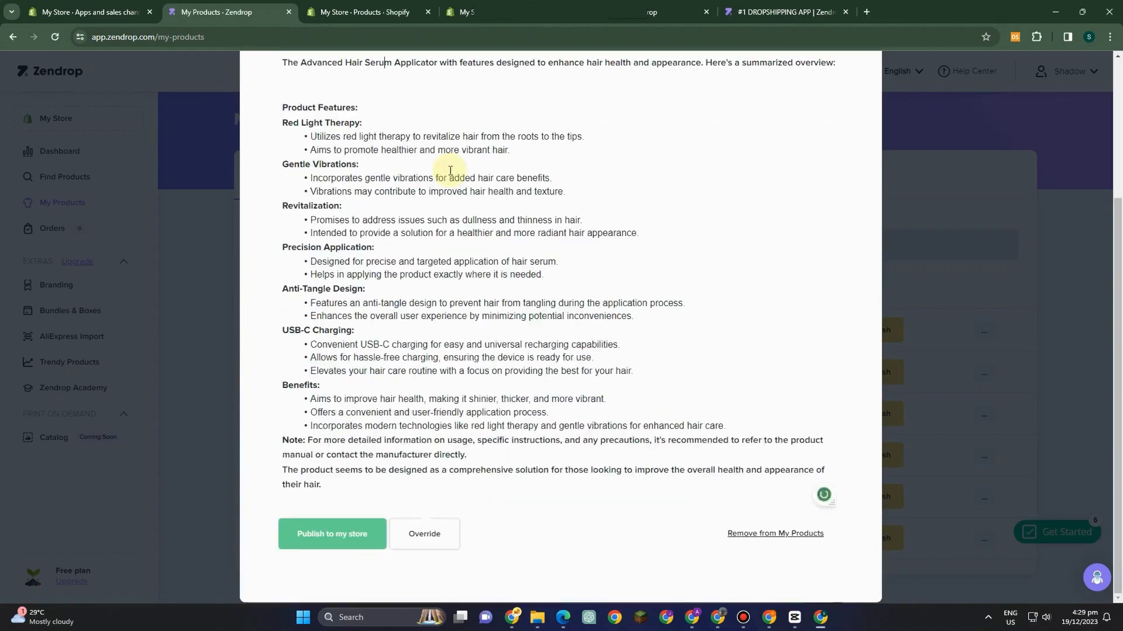
scroll(548, 160, "up", 3)
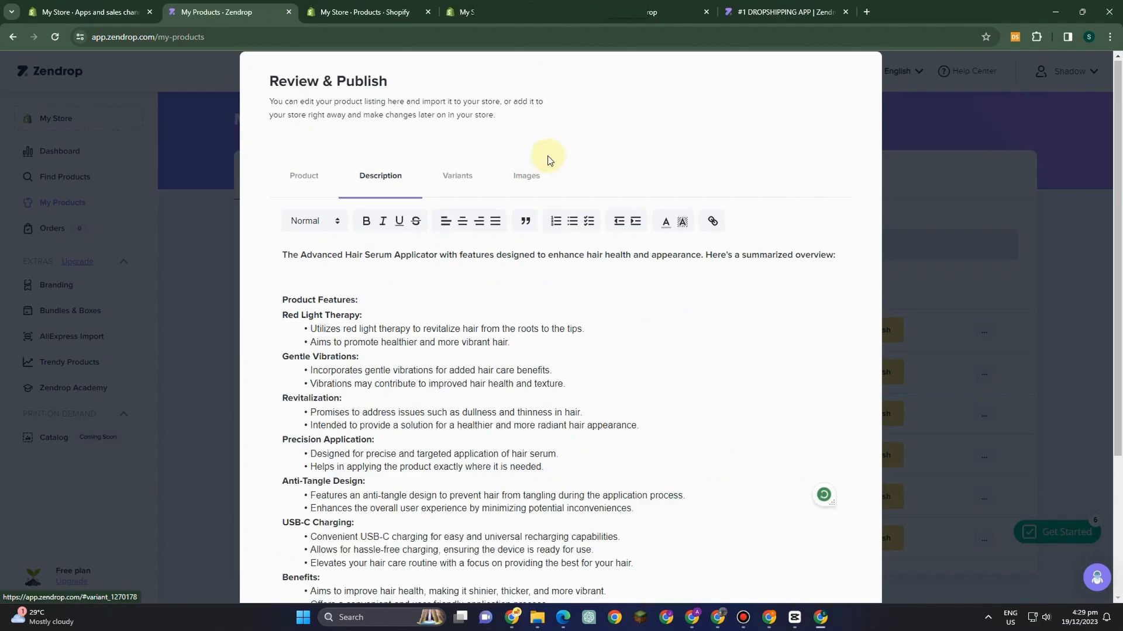
left_click(454, 177)
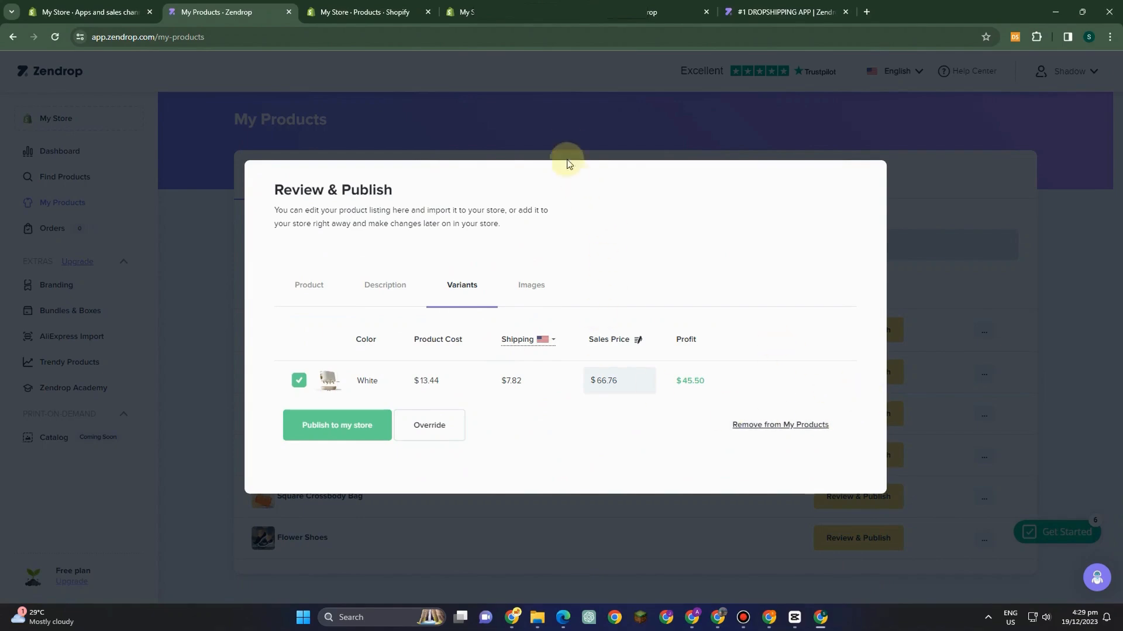
left_click(559, 143)
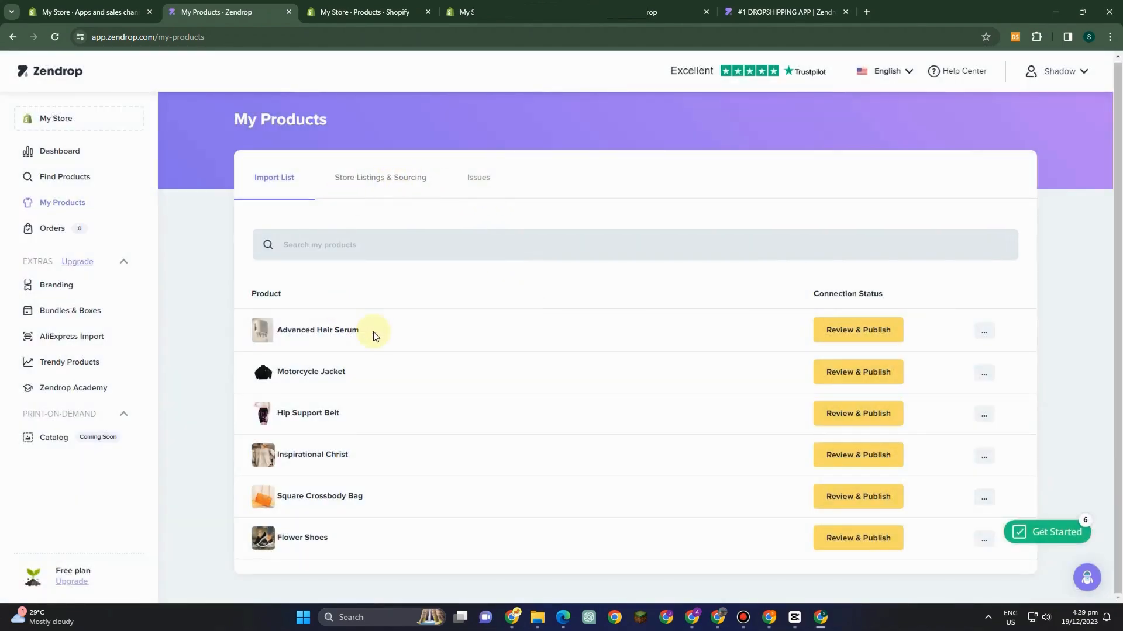
Reopen the Advanced Hair Serum listing's review and look through its product images
left_click(847, 330)
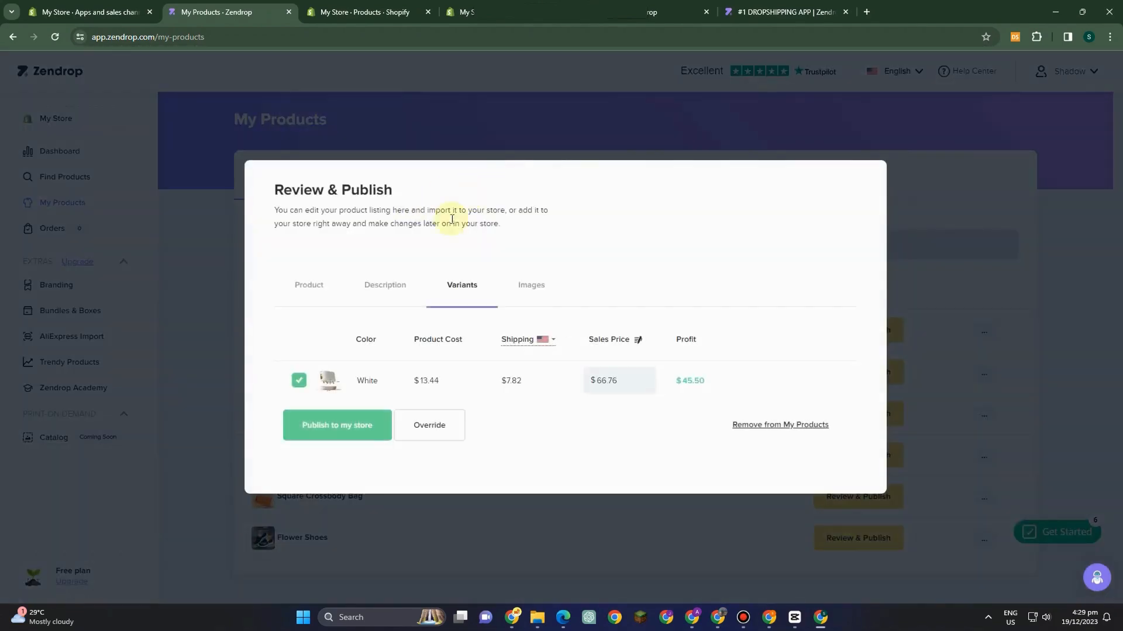
left_click(533, 285)
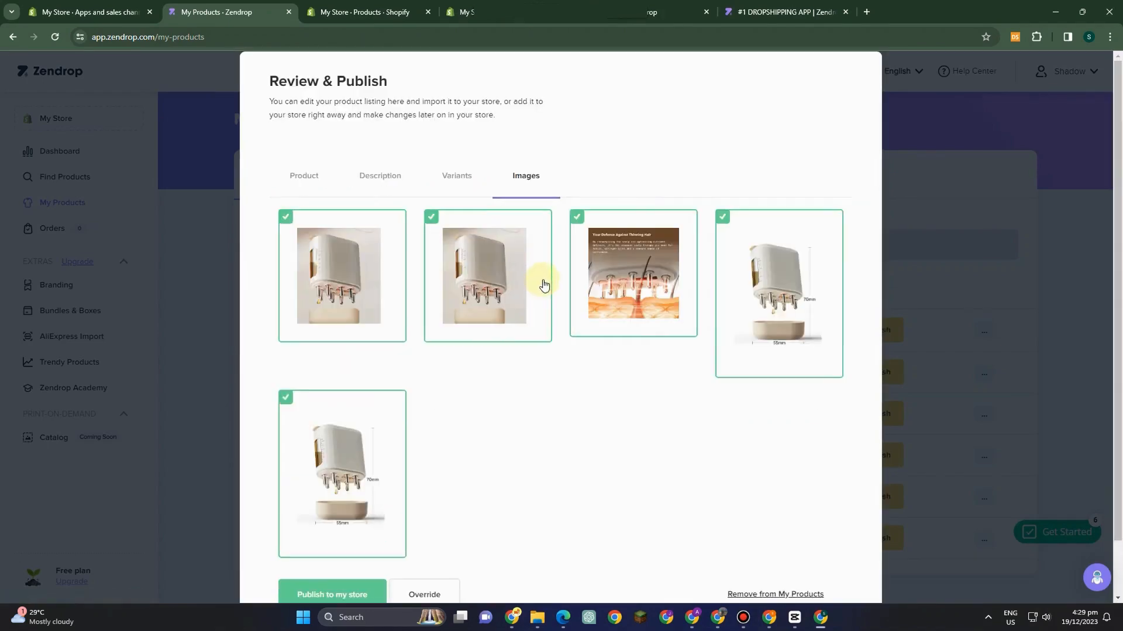
scroll(759, 461, "down", 1)
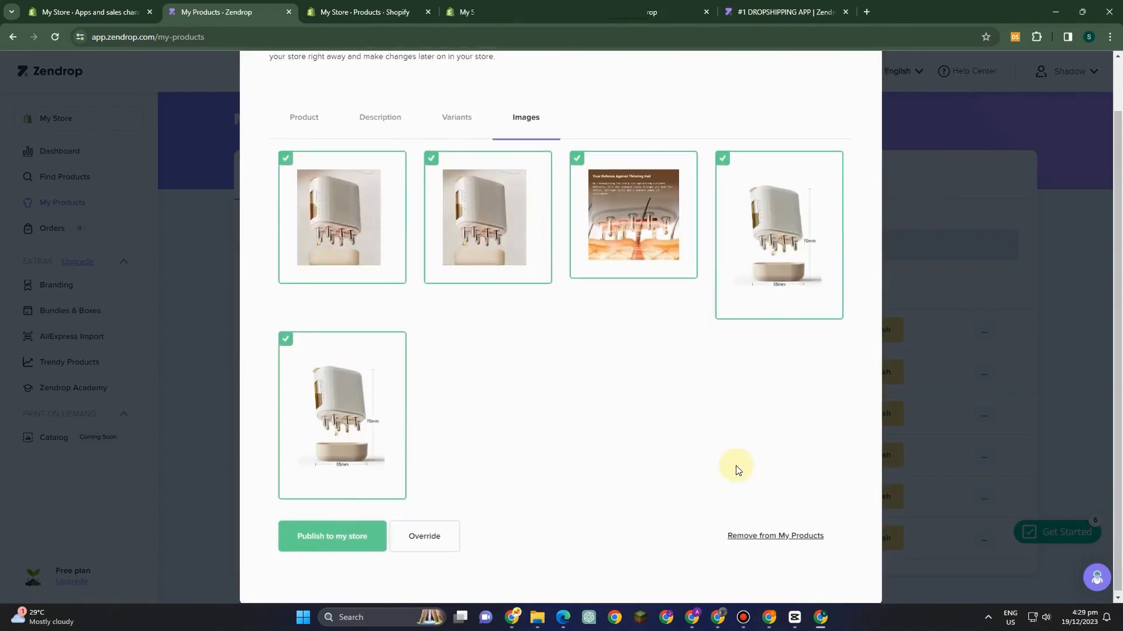
left_click(933, 200)
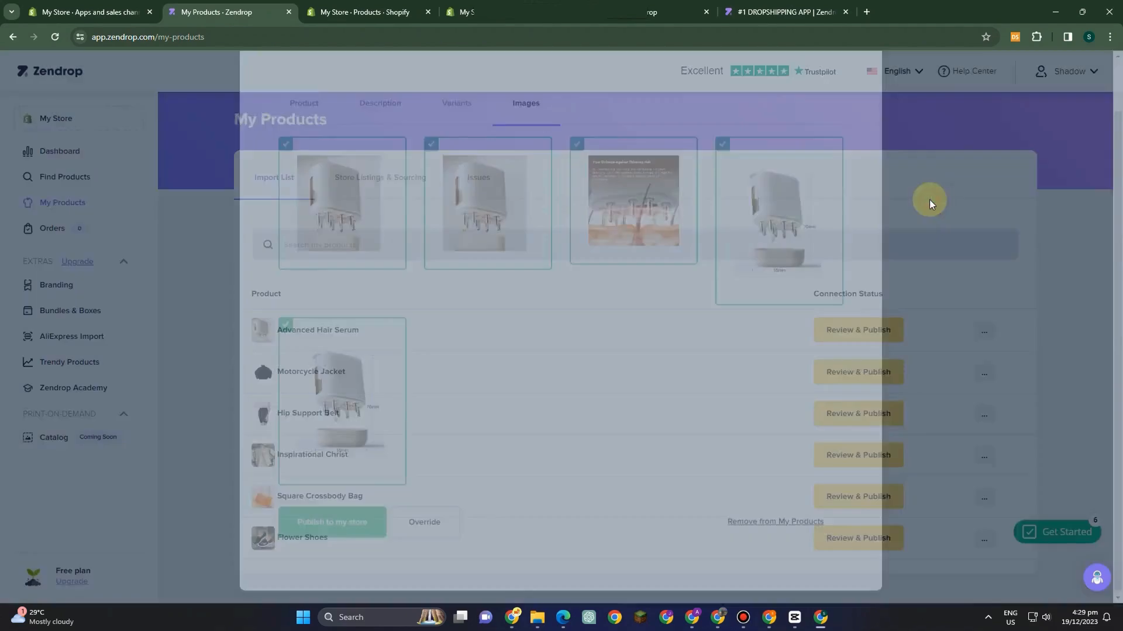
Publish the Advanced Hair Serum Applicator from its product details to the connected store
left_click(858, 340)
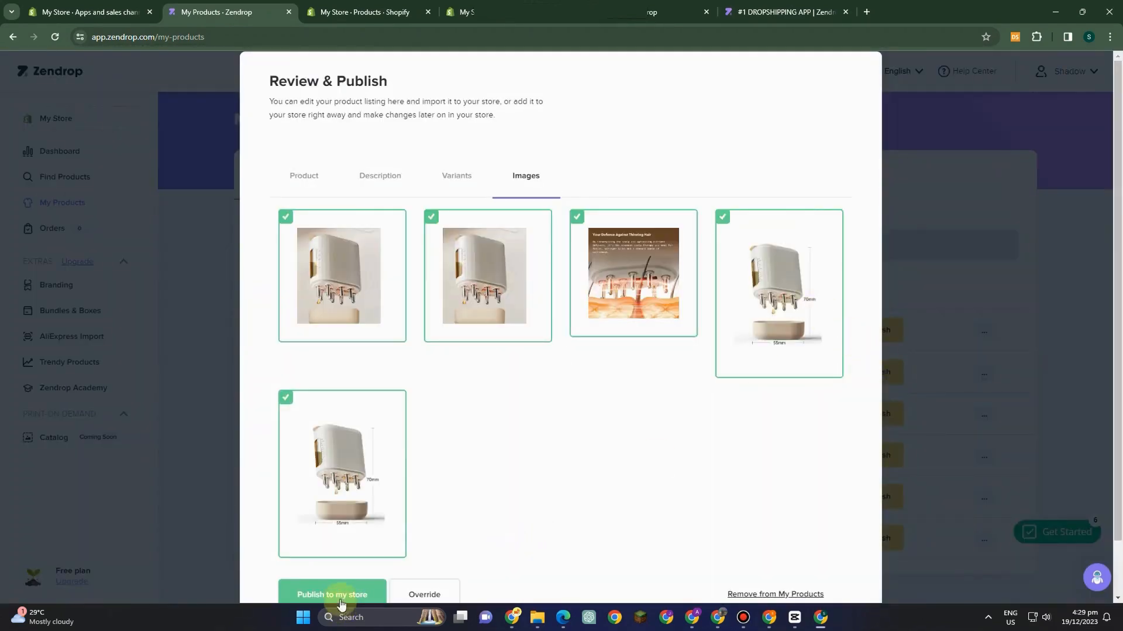
left_click(304, 177)
left_click(353, 478)
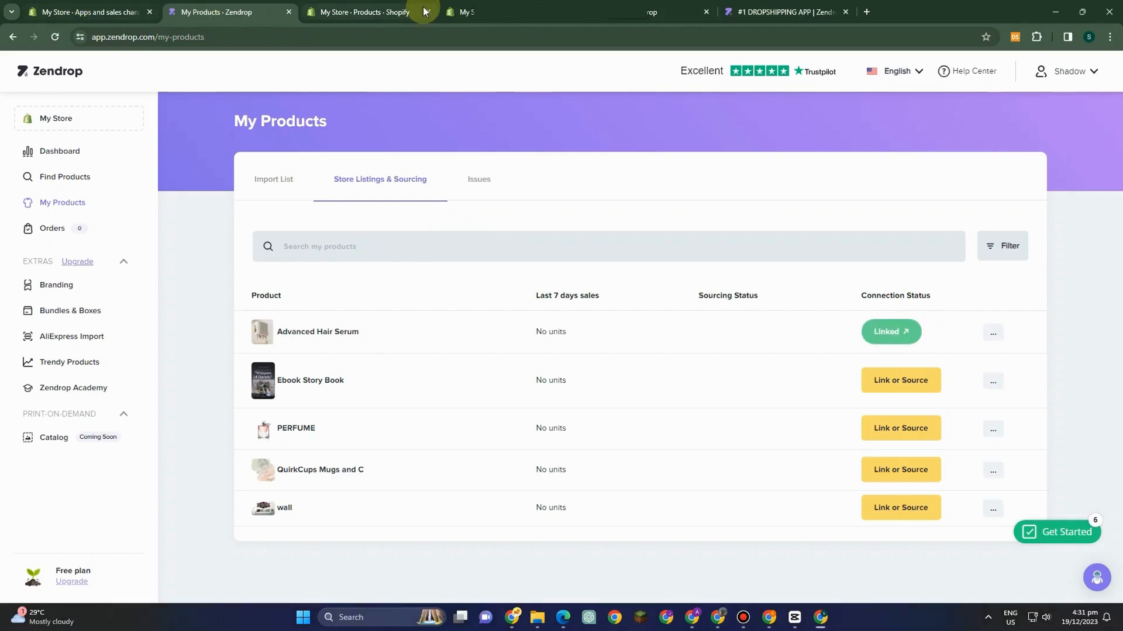
Switch to the Shopify admin and refresh the Products list to check for the published Advanced Hair Serum Applicator
left_click(425, 11)
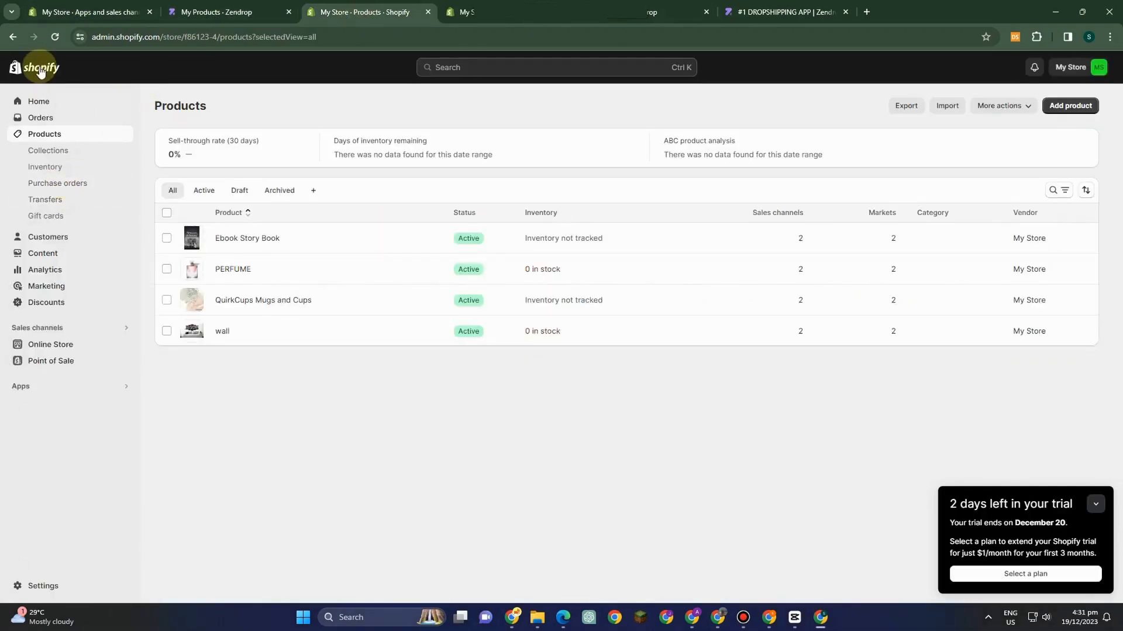
left_click(40, 117)
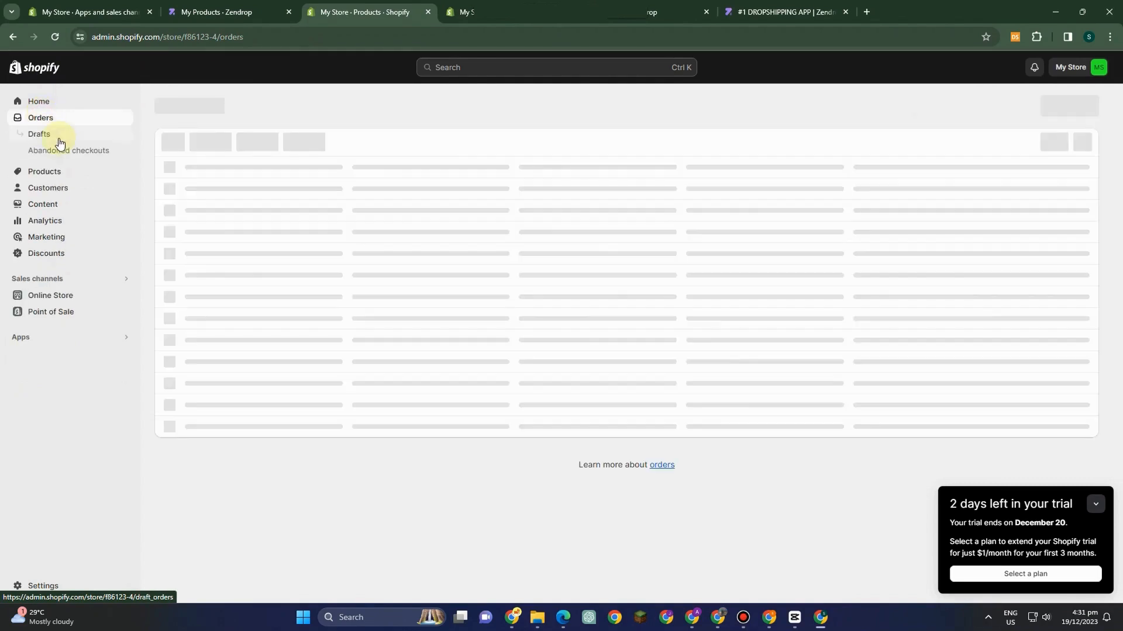
left_click(49, 174)
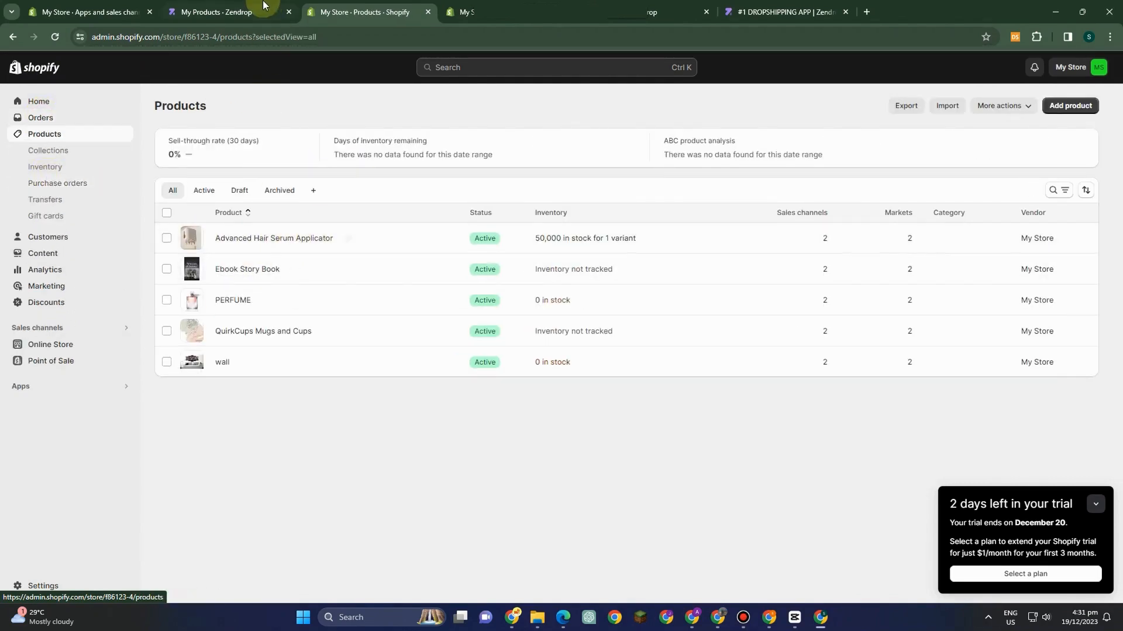
Switch back to Zendrop, open the Orders page and try to turn on Auto fulfillment
left_click(236, 7)
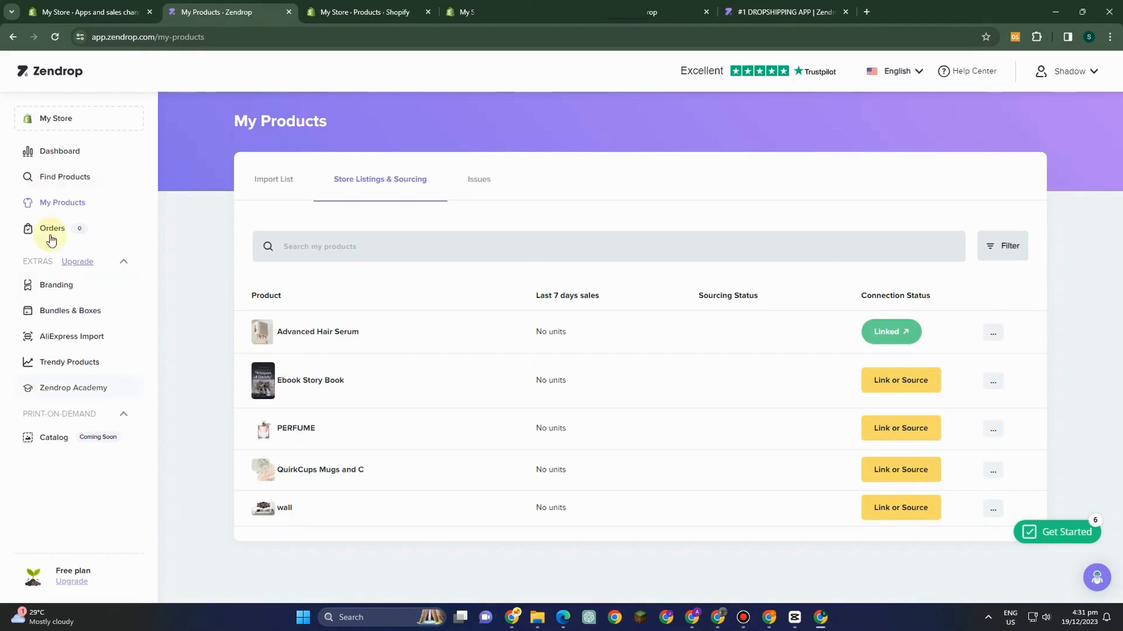
left_click(57, 157)
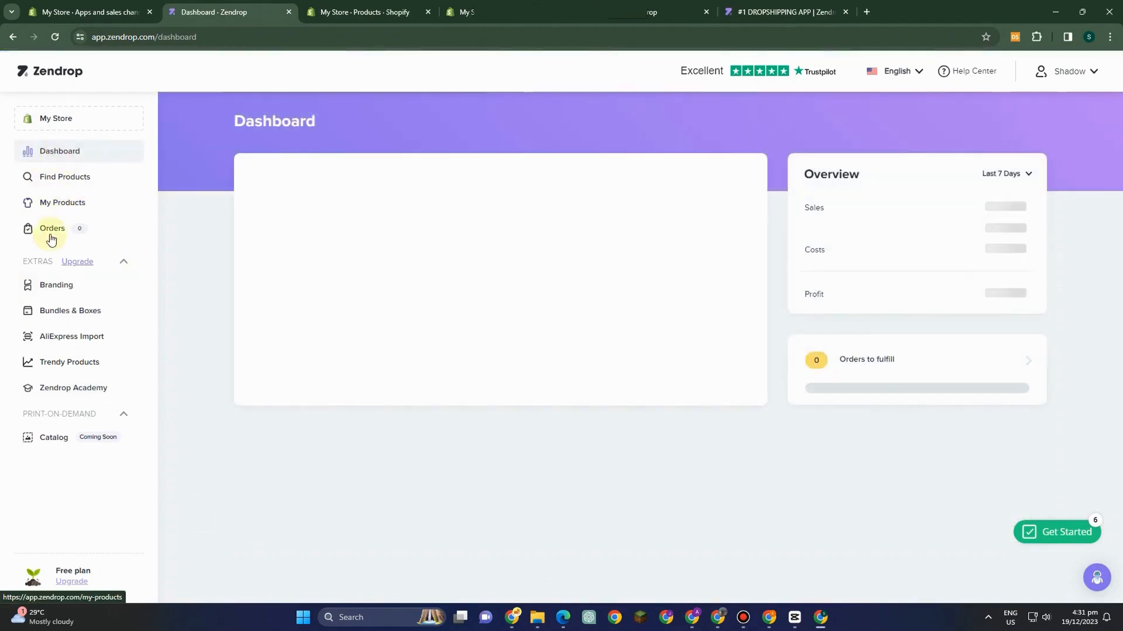
left_click(57, 229)
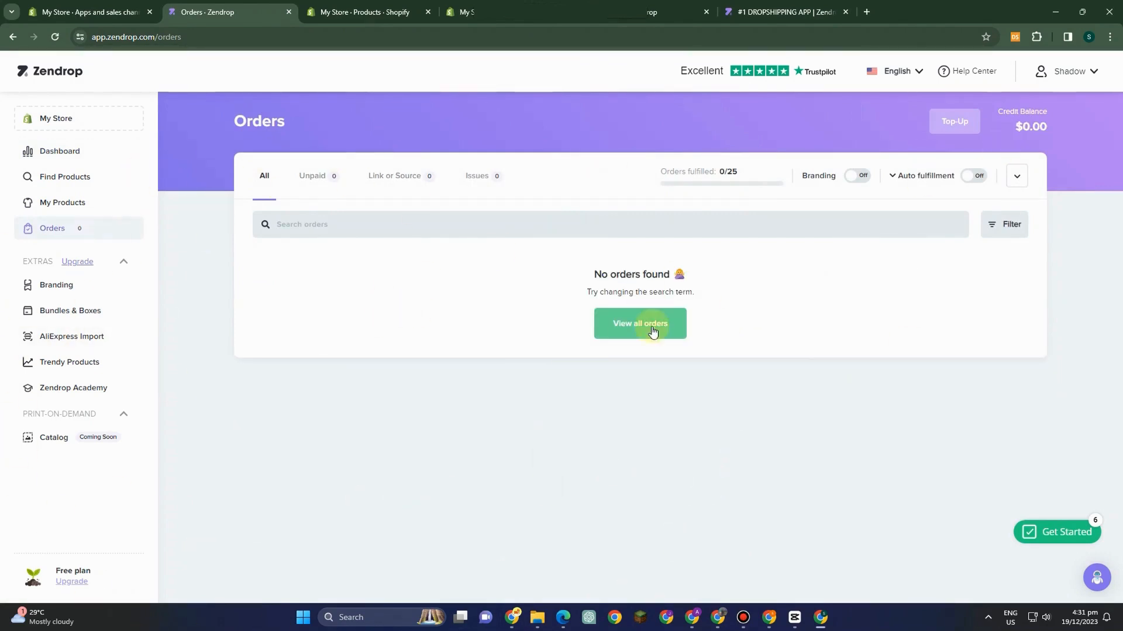
left_click(978, 176)
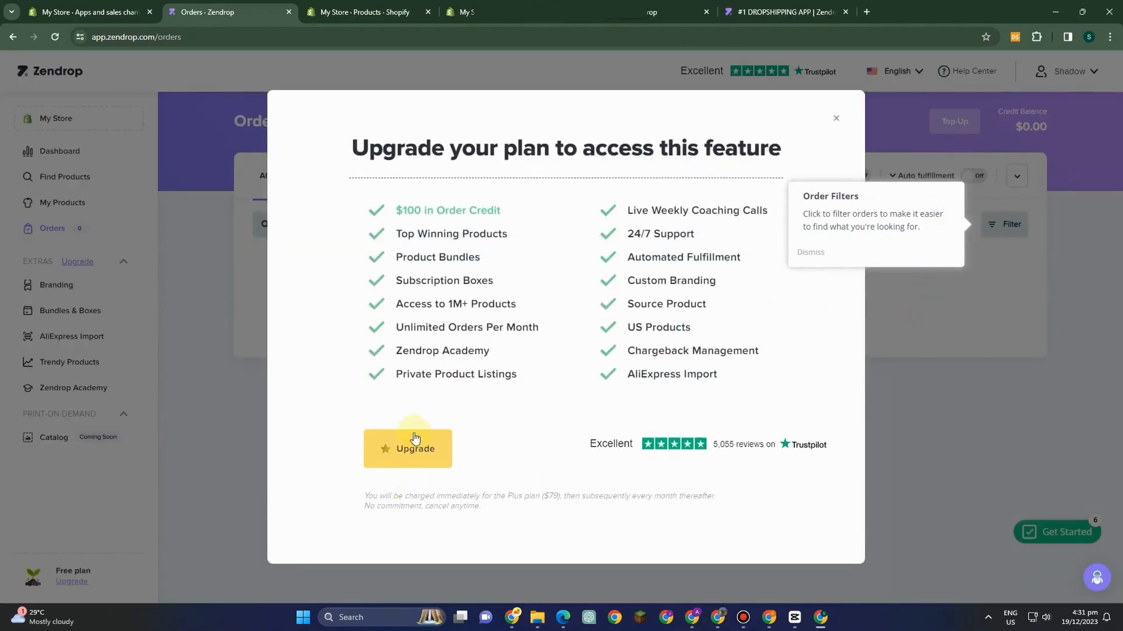
left_click(985, 289)
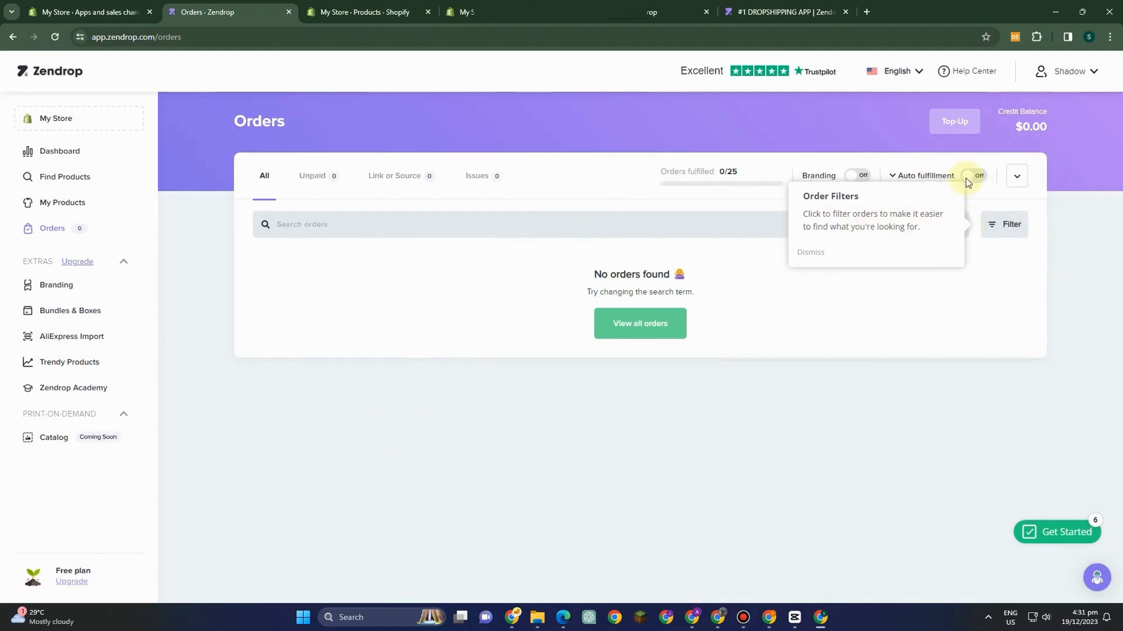
Look through the Unpaid, Link or Source and All order views on the Orders page
left_click(325, 178)
left_click(427, 183)
left_click(321, 185)
left_click(269, 181)
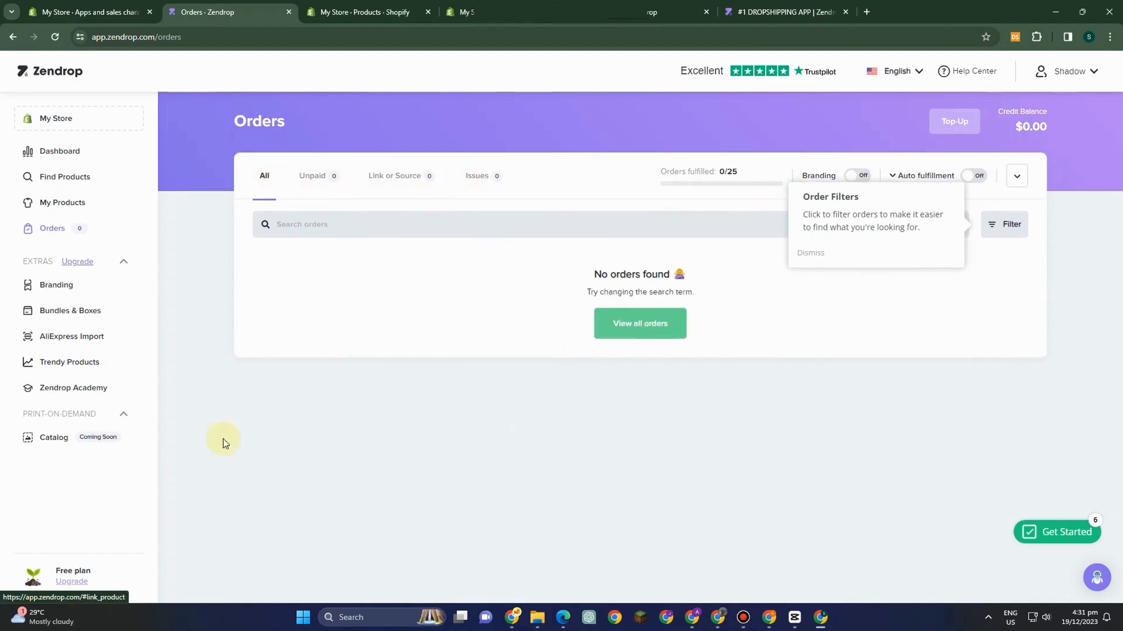
left_click(668, 506)
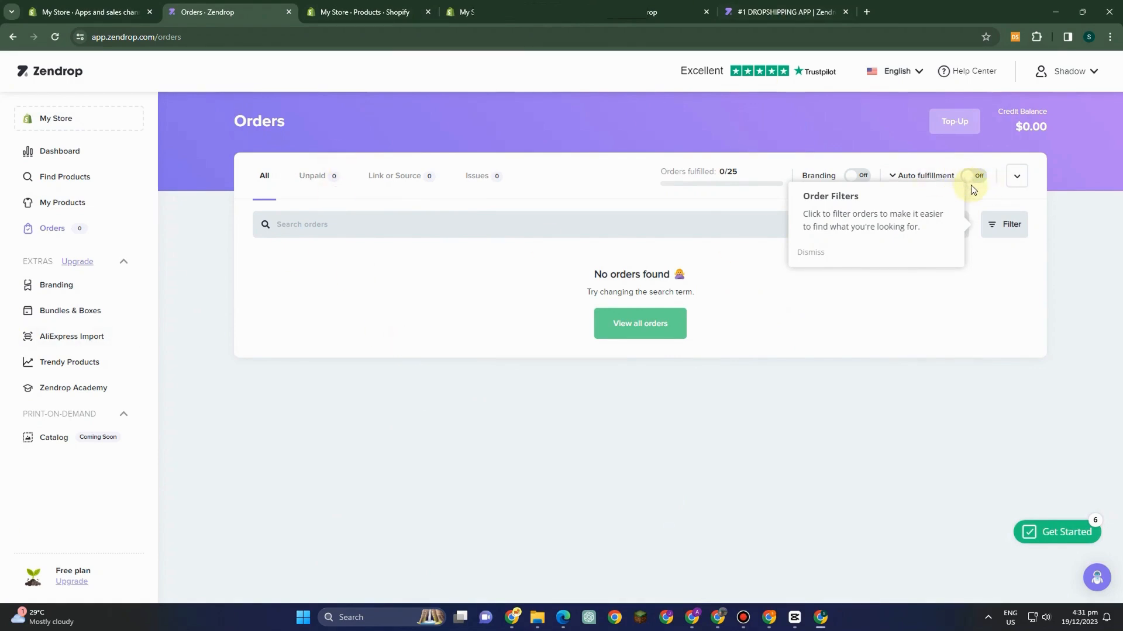
left_click(328, 179)
left_click(363, 183)
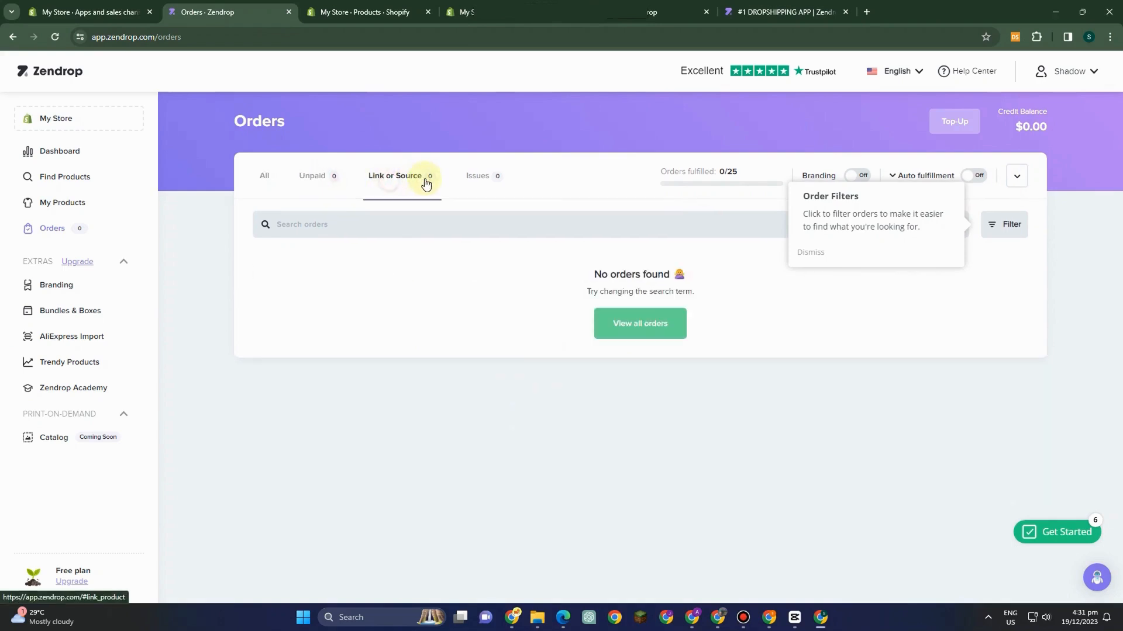
left_click(270, 184)
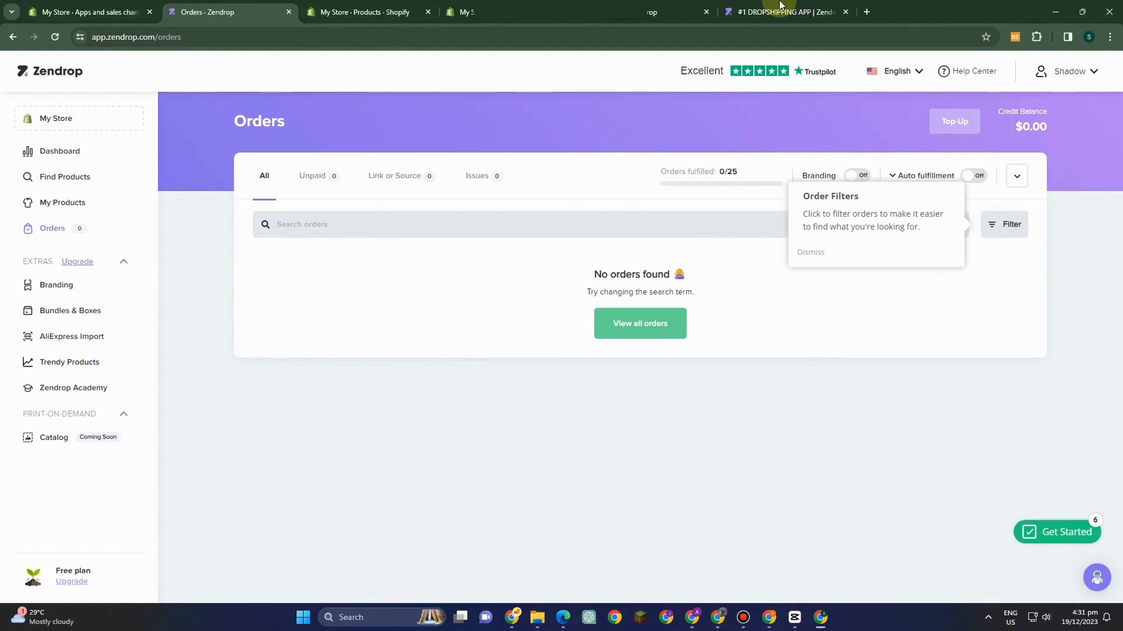
left_click(453, 315)
left_click(326, 178)
left_click(397, 178)
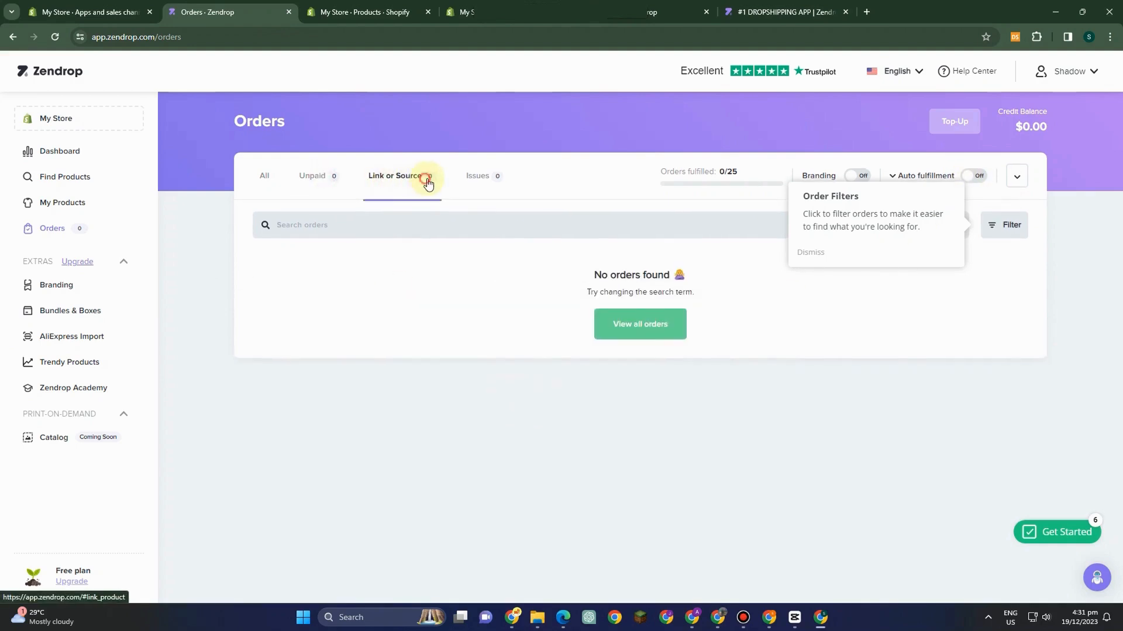
left_click(310, 179)
left_click(273, 186)
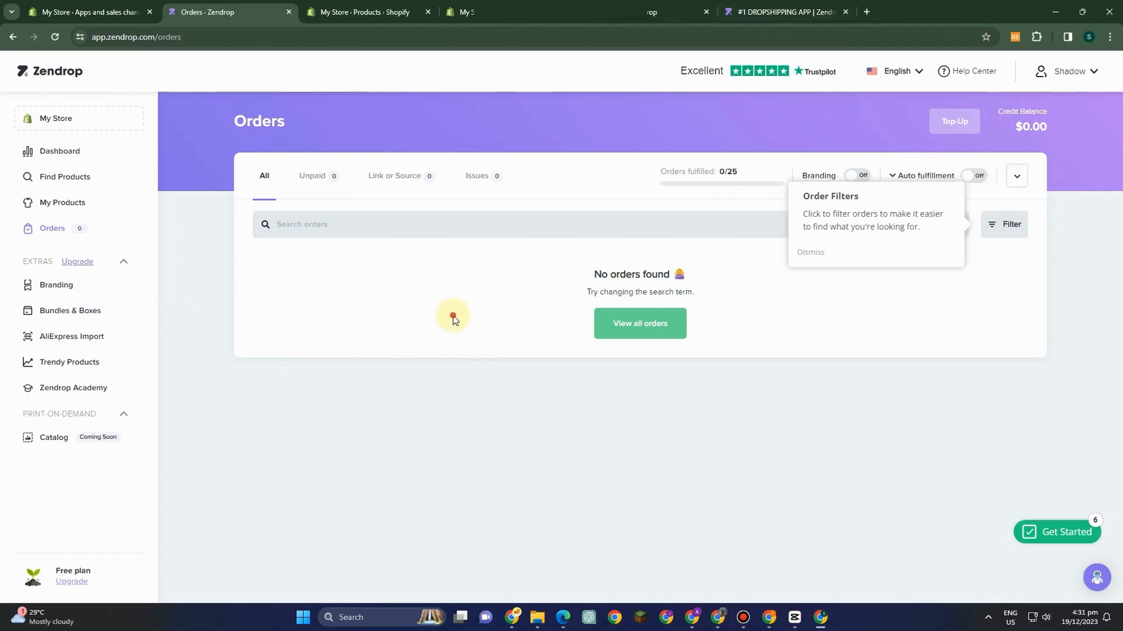
left_click(345, 184)
left_click(389, 181)
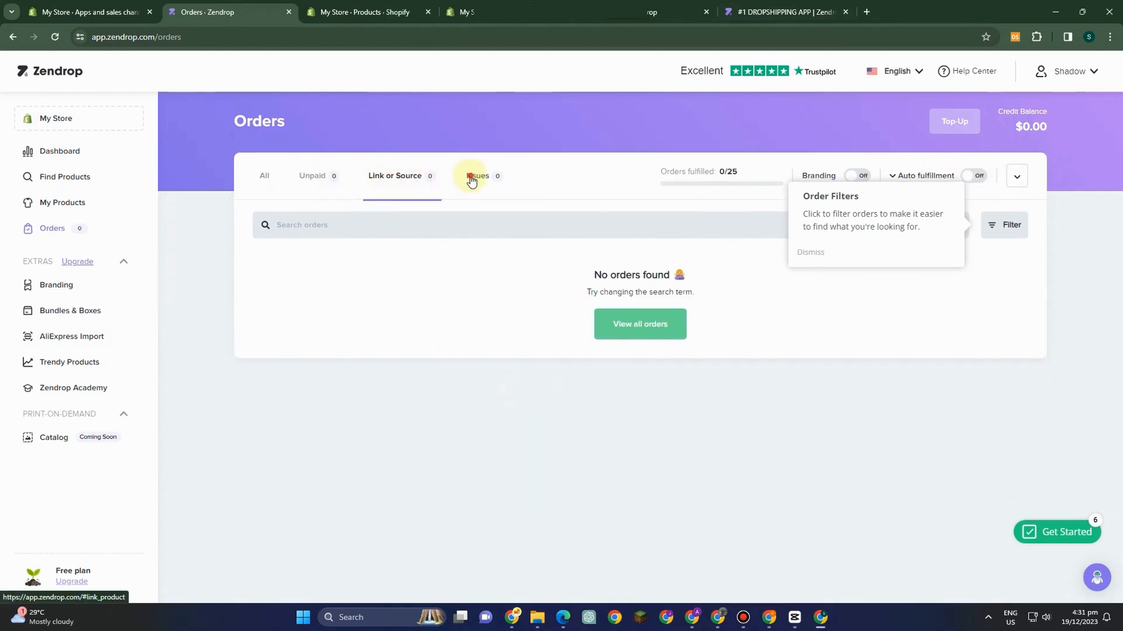
left_click(298, 180)
left_click(266, 182)
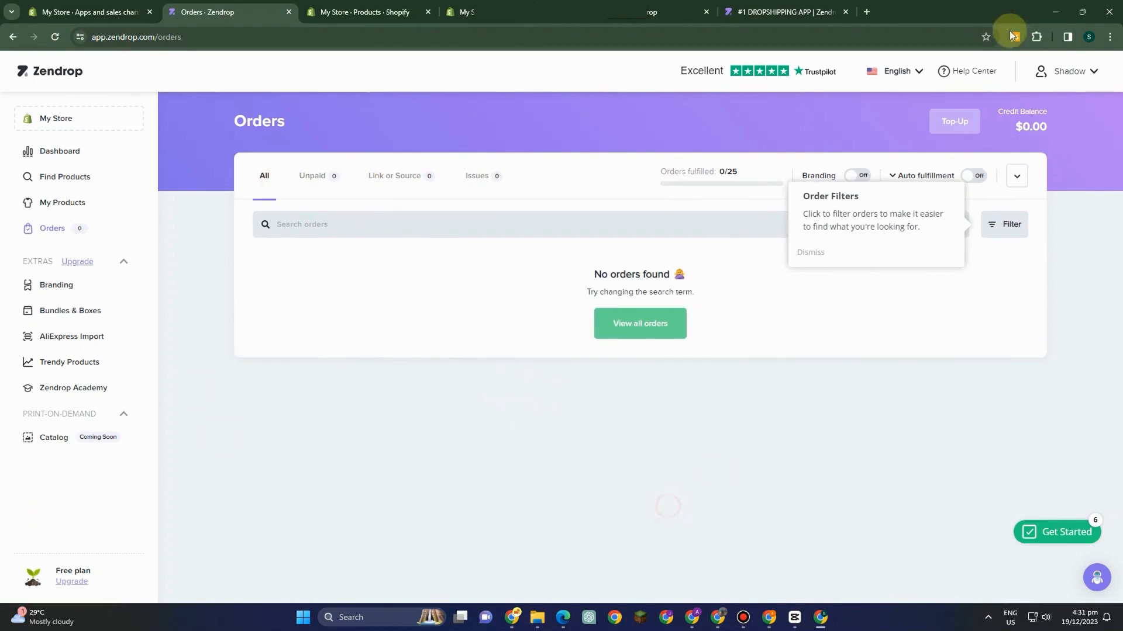